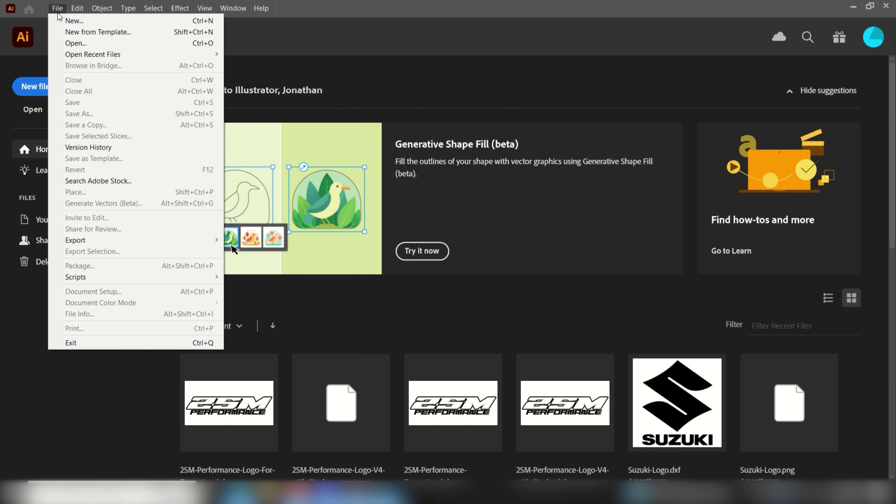
# Open 2SM-Performance-Logo-V4-with-Stroke from the 2SM Logo Photos folder in Illustrator
pyautogui.click(87, 43)
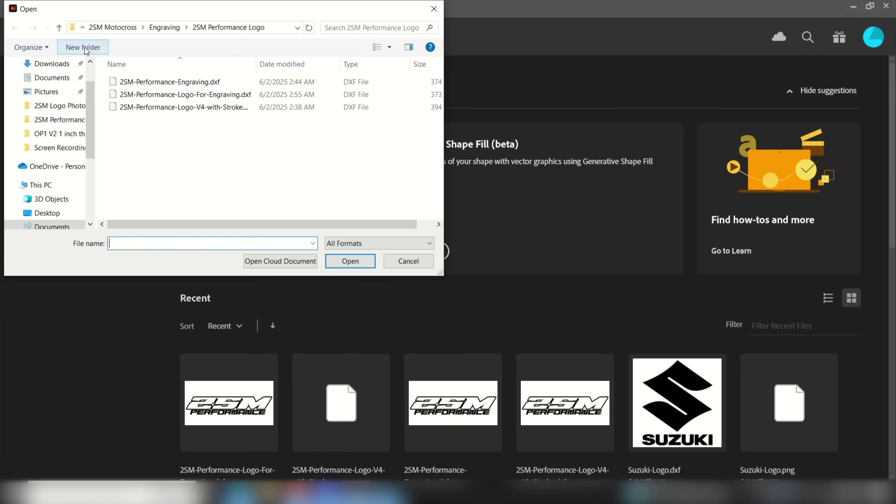
pyautogui.click(49, 105)
pyautogui.click(258, 105)
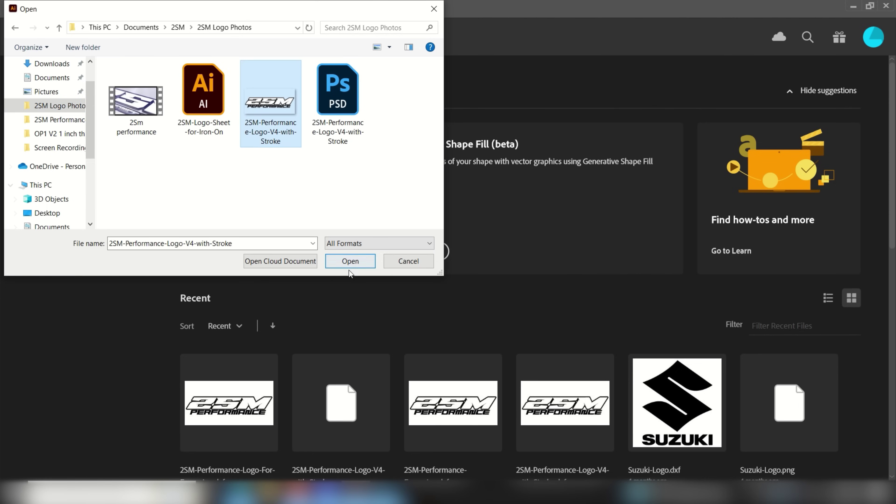
pyautogui.click(350, 261)
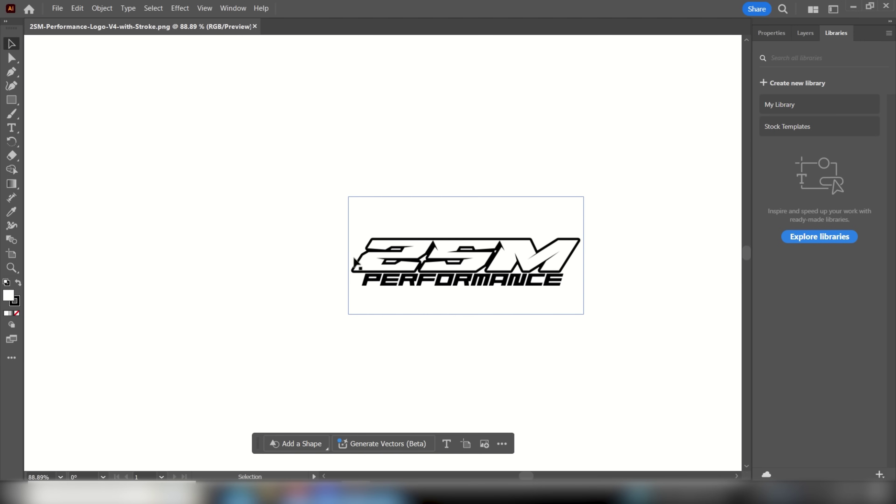
# Switch through the Direct Selection and Type tools back to Selection and select the logo image
pyautogui.click(12, 59)
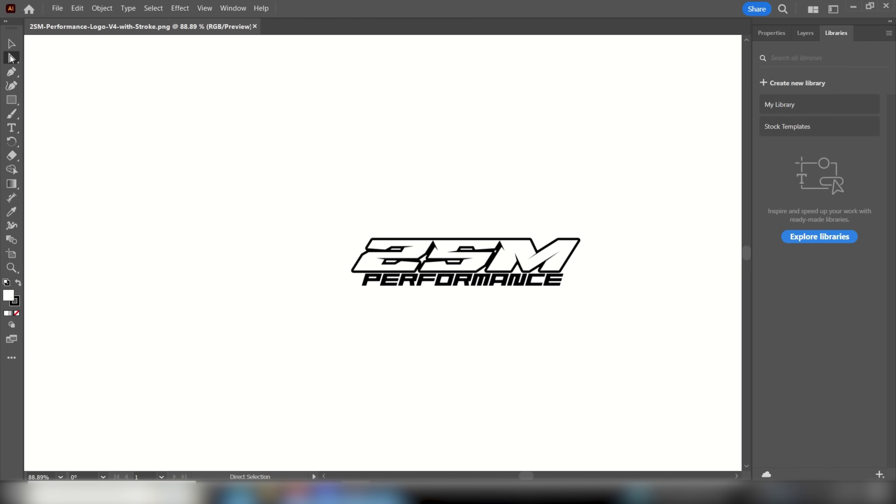
pyautogui.click(12, 129)
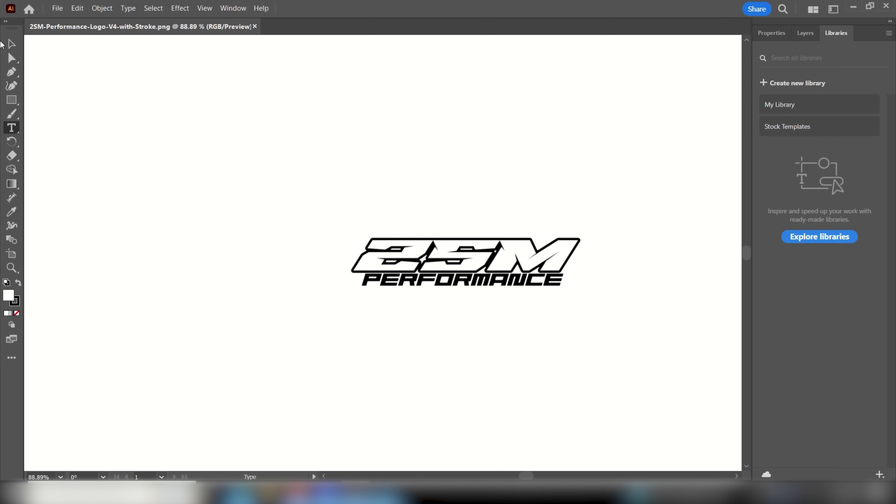
pyautogui.click(11, 44)
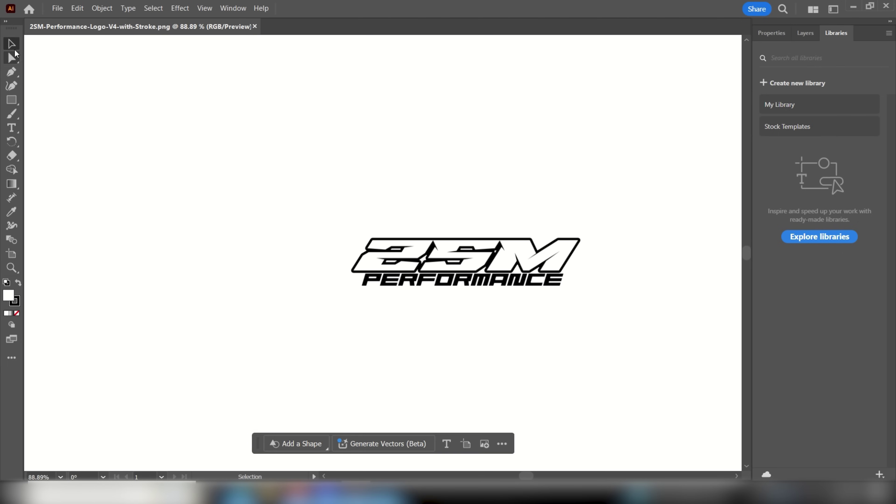
pyautogui.click(468, 264)
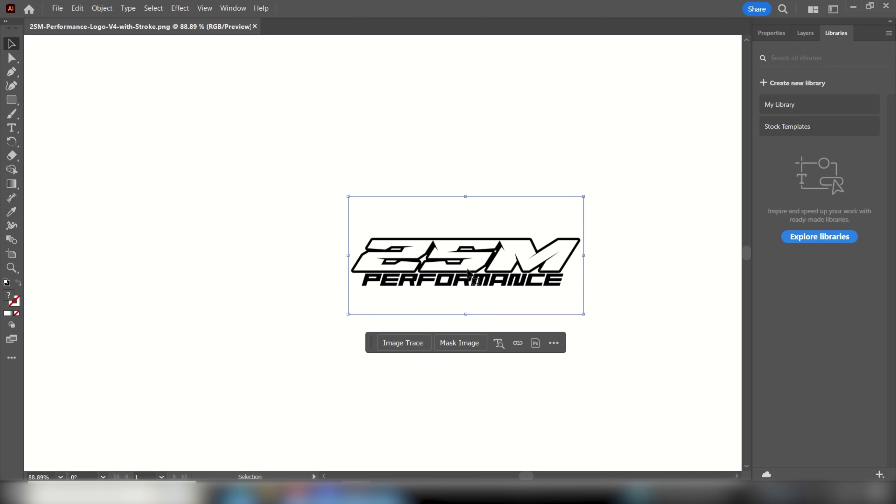
# Show the Image Trace panel and start tracing the selected logo image
pyautogui.click(233, 8)
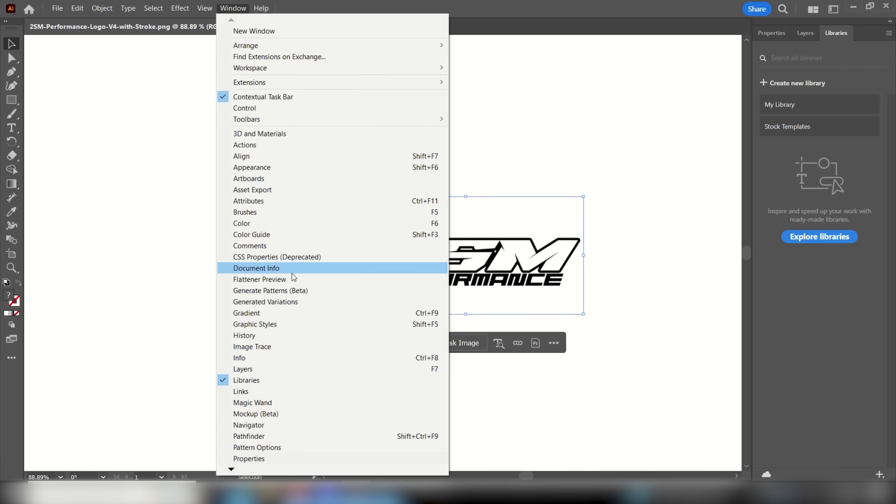
pyautogui.click(318, 346)
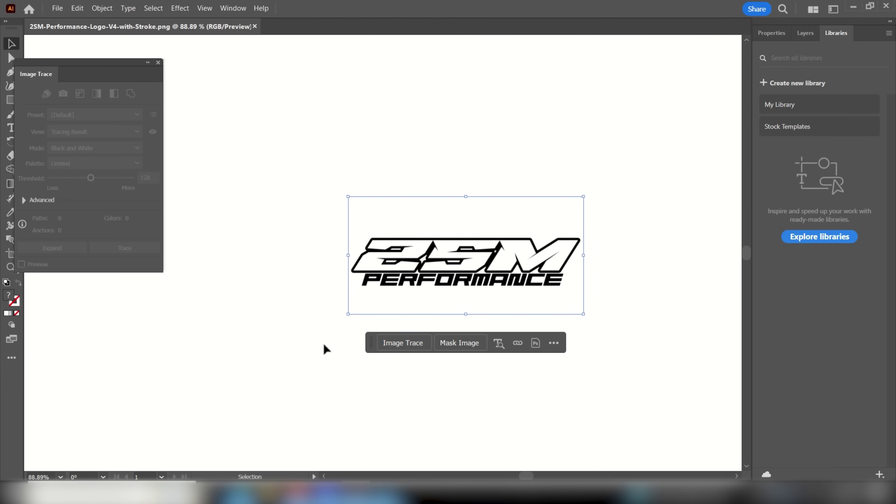
pyautogui.click(393, 342)
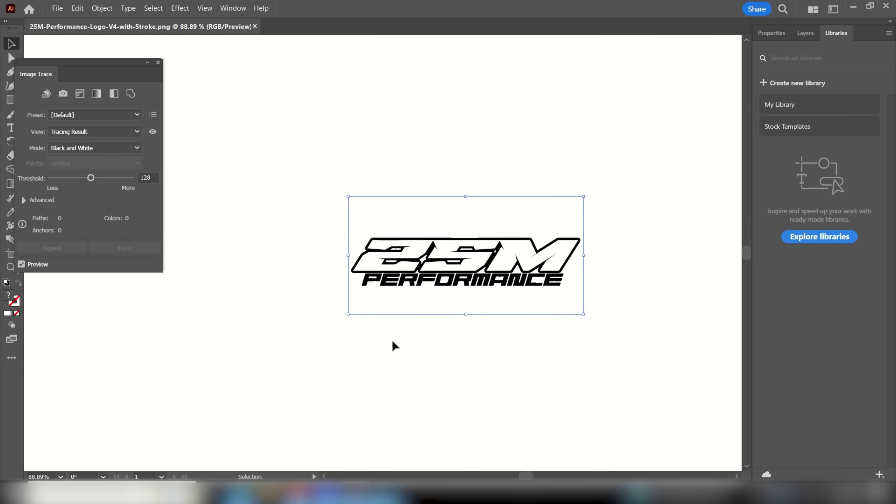
# Adjust the trace threshold, up to 228 and back down to about 99, then close the panel
pyautogui.moveTo(91, 178); pyautogui.dragTo(106, 179)
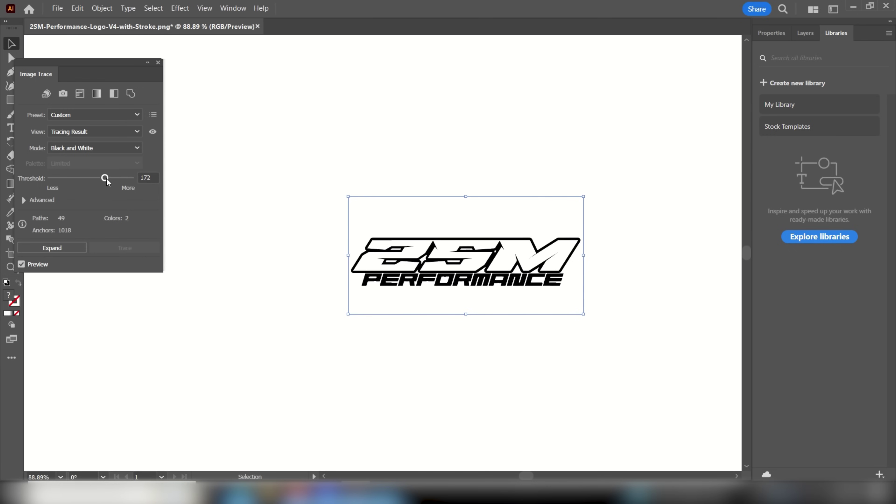
pyautogui.moveTo(107, 181); pyautogui.dragTo(126, 182)
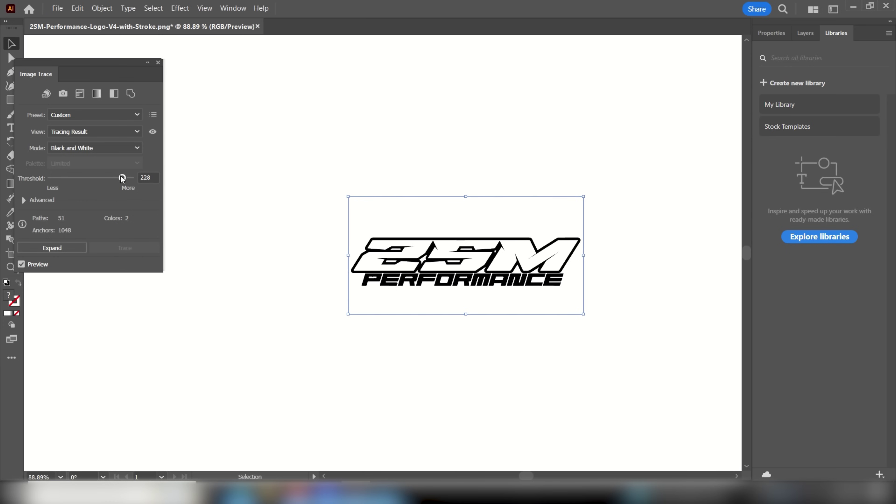
pyautogui.moveTo(118, 180); pyautogui.dragTo(112, 180)
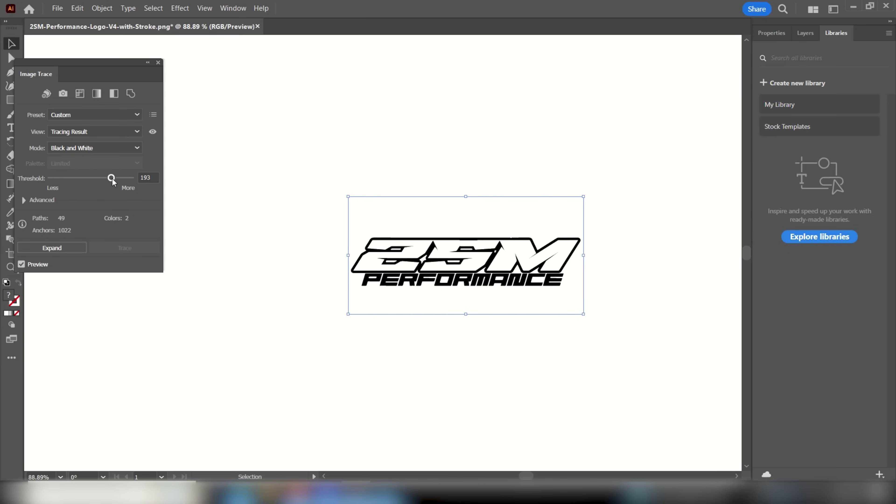
pyautogui.moveTo(112, 180); pyautogui.dragTo(95, 183)
pyautogui.moveTo(94, 181); pyautogui.dragTo(86, 180)
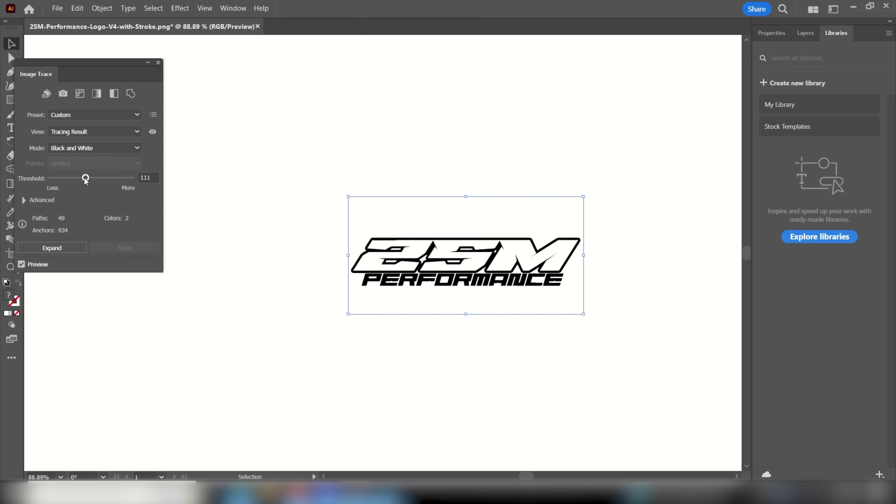
pyautogui.moveTo(86, 180); pyautogui.dragTo(83, 181)
pyautogui.moveTo(84, 180); pyautogui.dragTo(85, 181)
pyautogui.click(158, 63)
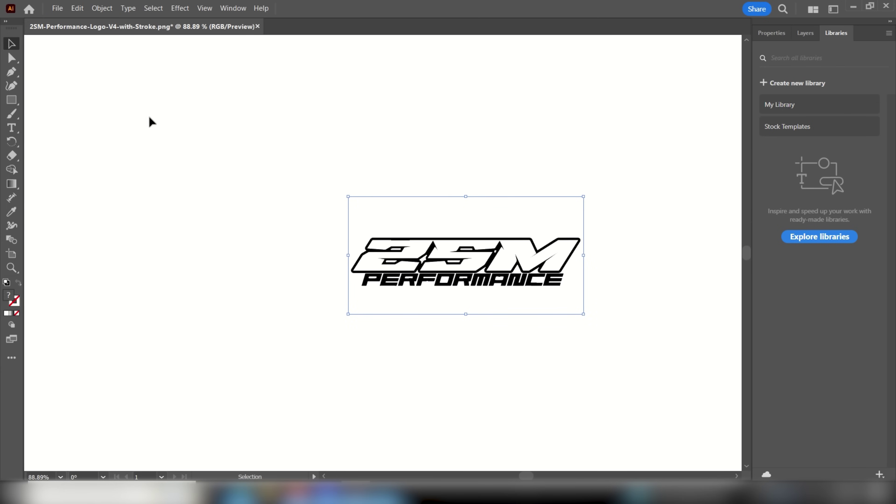
# Start Export As and rename the file to 2SM-Performance-Logo-ENGRAVING-V2
pyautogui.click(56, 8)
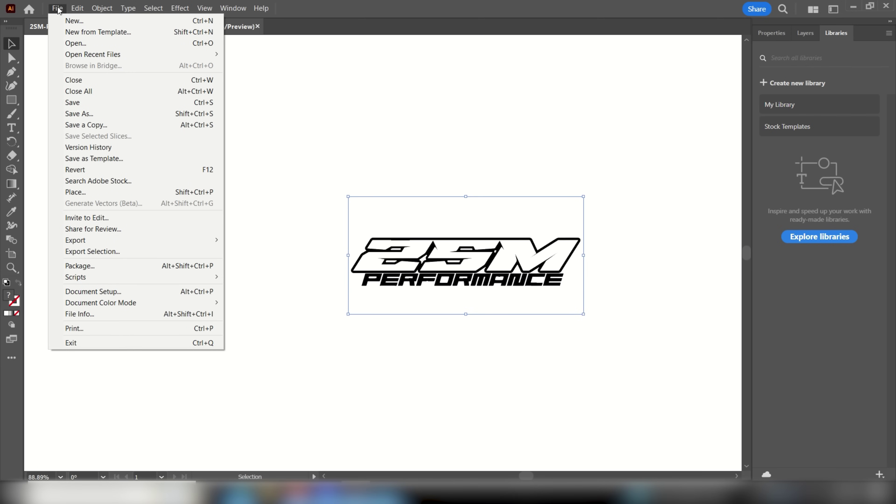
pyautogui.moveTo(150, 240)
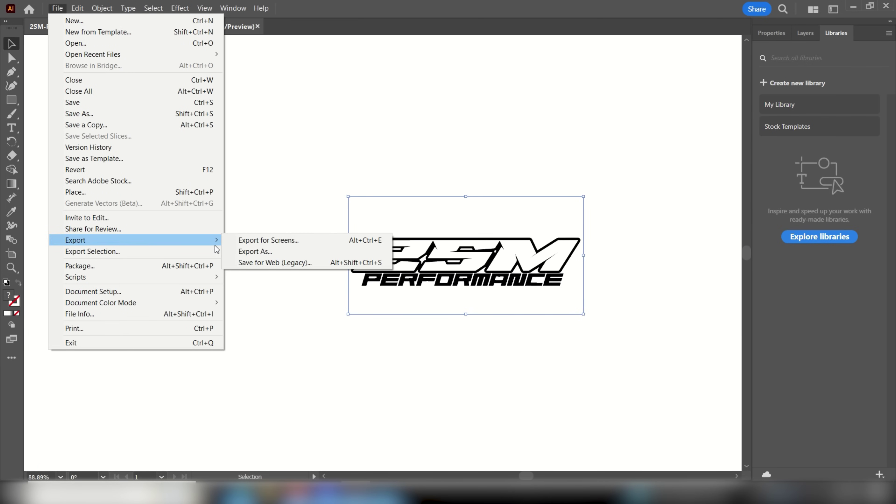
pyautogui.click(315, 253)
pyautogui.click(216, 217)
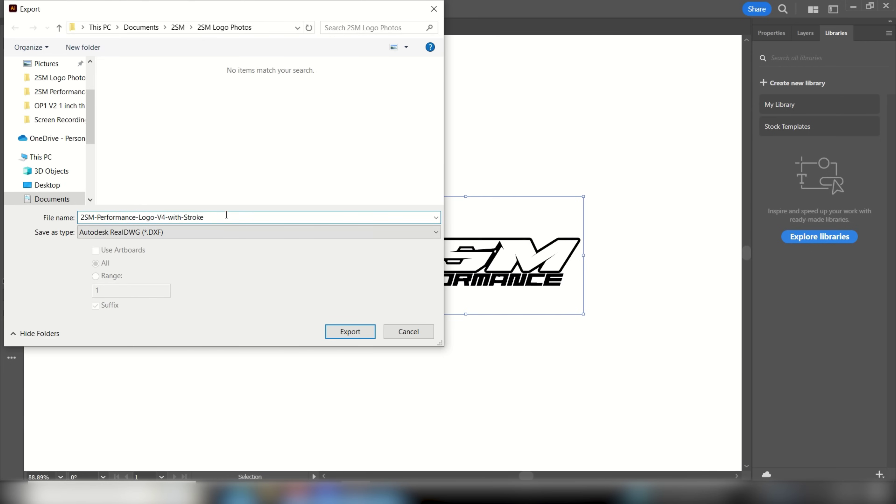
pyautogui.moveTo(216, 218); pyautogui.dragTo(161, 218)
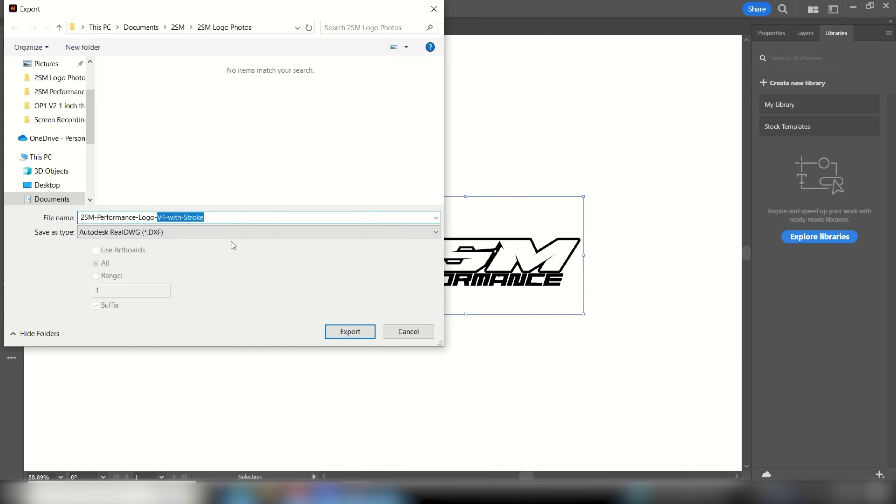
pyautogui.press('BackSpace')
pyautogui.write('ENGRAVING')
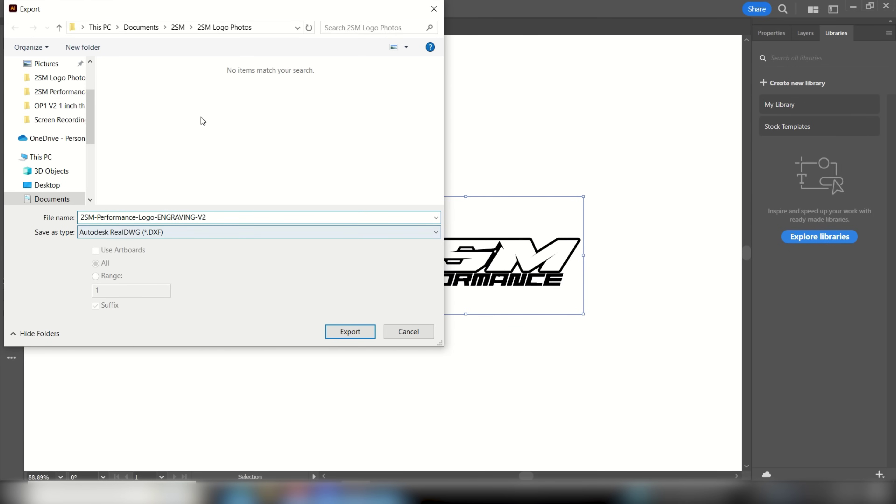
# Export the DXF into the 2SM Performance Logo engraving folder and accept the DXF options
pyautogui.click(60, 91)
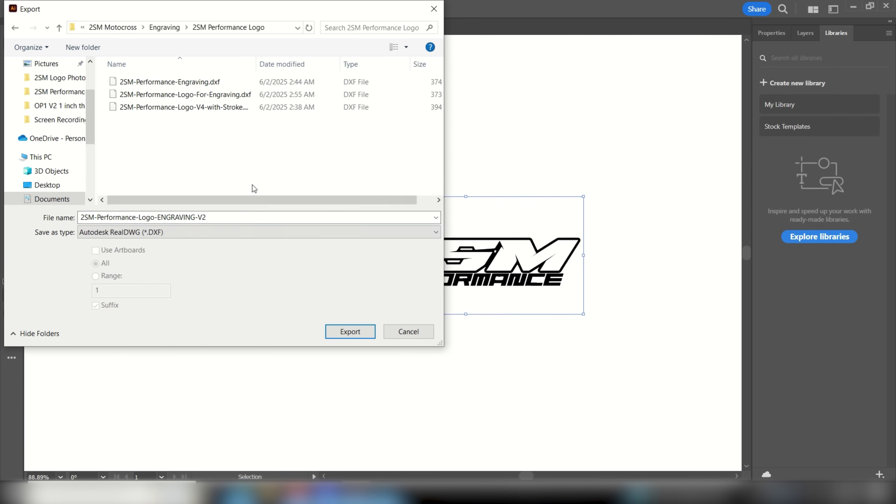
pyautogui.click(352, 332)
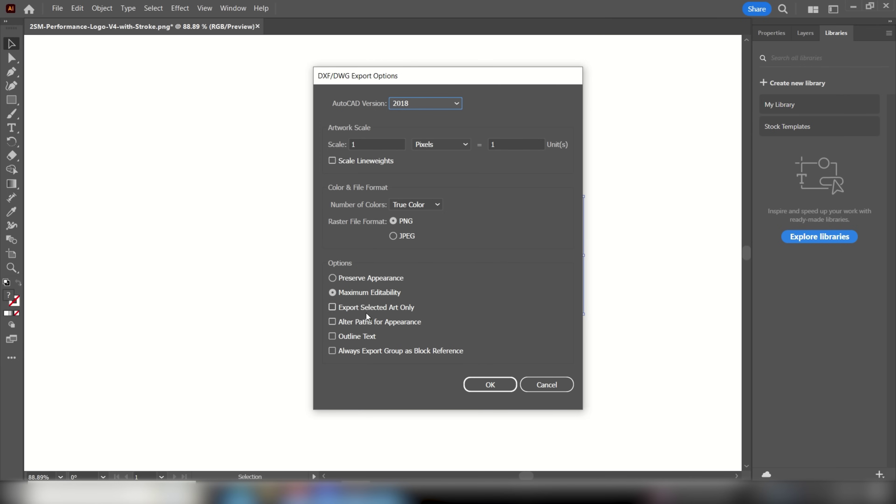
pyautogui.click(487, 386)
pyautogui.click(489, 390)
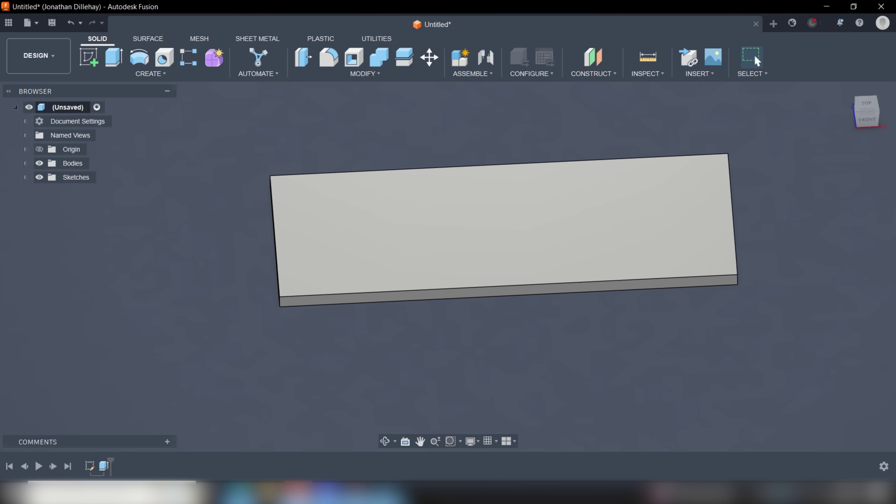
# Open 2SM-Performance-Logo-ENGRAVING-V2.dxf from the computer as a new Fusion design
pyautogui.click(29, 22)
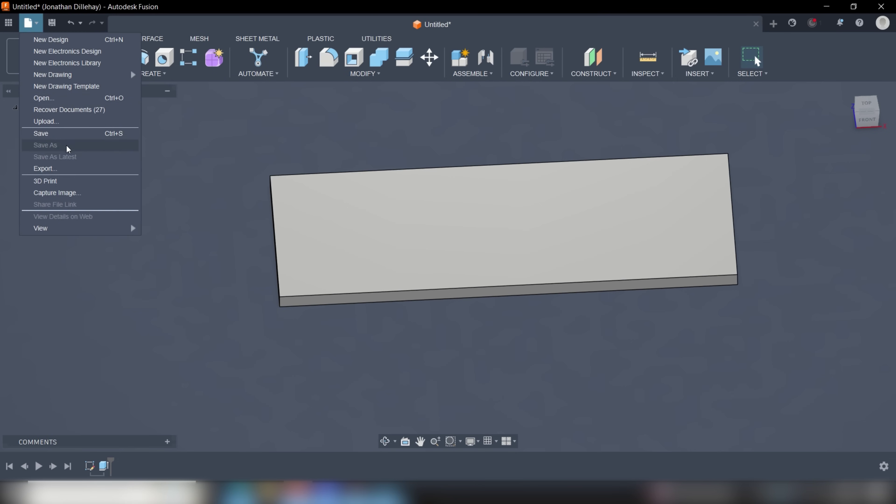
pyautogui.click(70, 99)
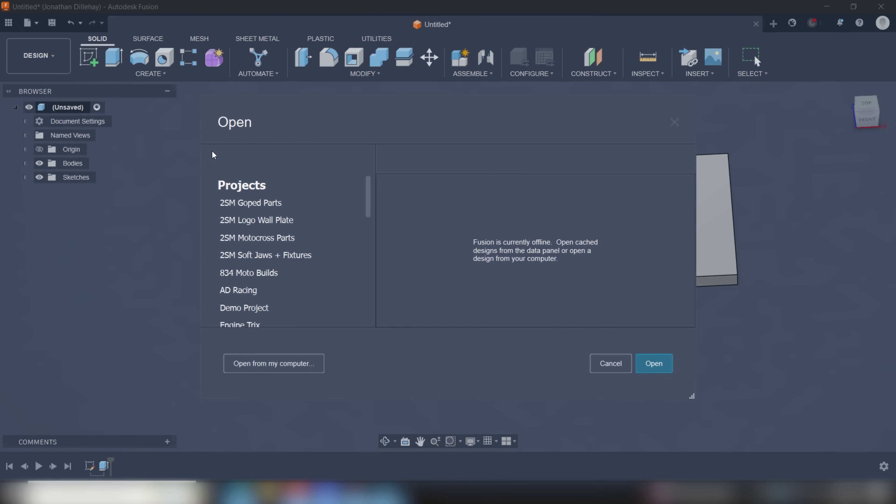
pyautogui.click(283, 363)
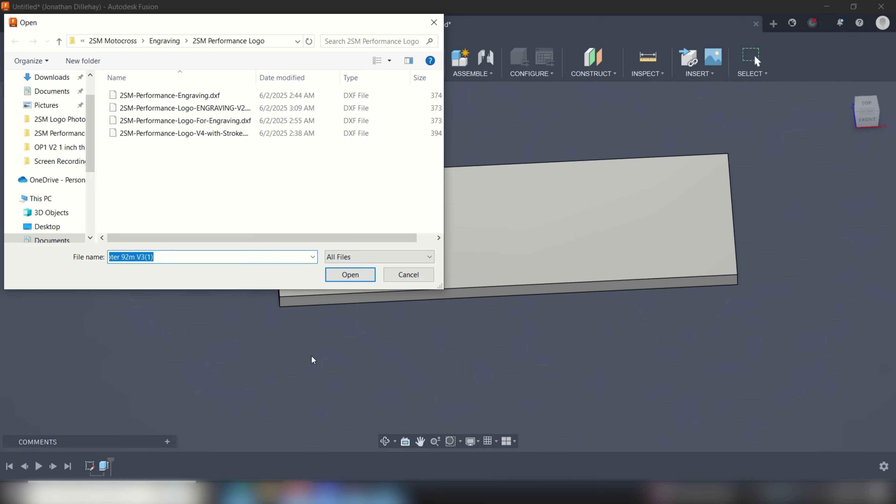
pyautogui.click(238, 108)
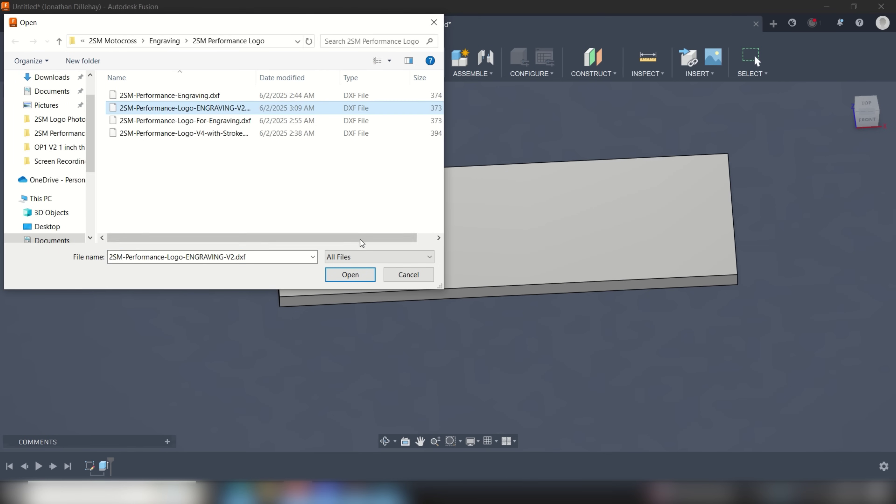
pyautogui.click(353, 275)
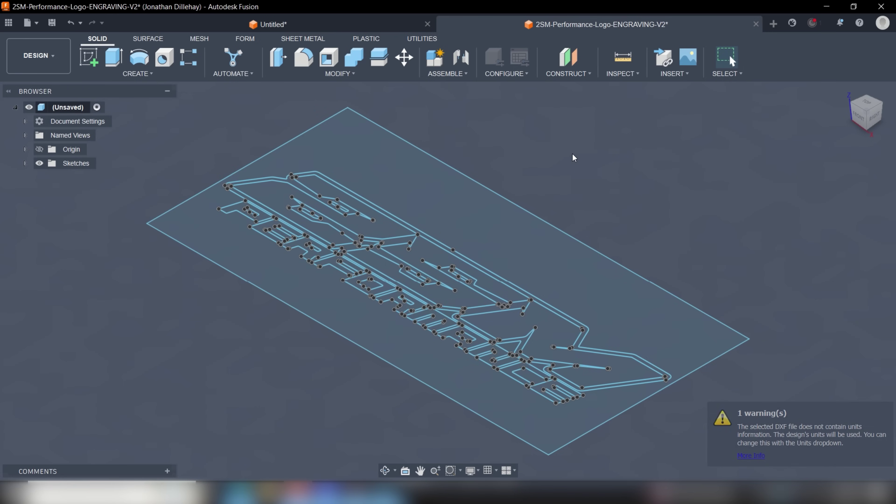
# Orbit to the TOP view and zoom so the whole logo sketch fits
pyautogui.moveTo(528, 176)
pyautogui.keyDown('shift'); pyautogui.mouseDown(button='middle')
pyautogui.moveTo(569, 202)
pyautogui.moveTo(576, 218)
pyautogui.mouseUp(button='middle'); pyautogui.keyUp('shift')
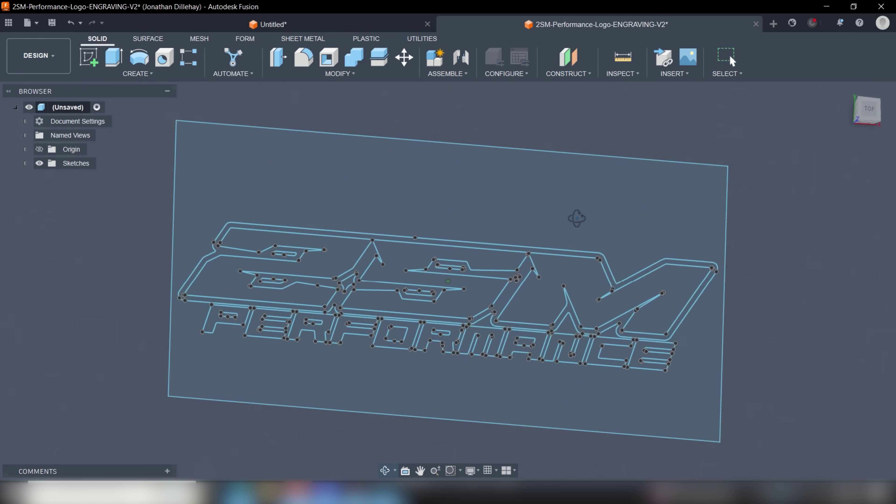
pyautogui.click(867, 109)
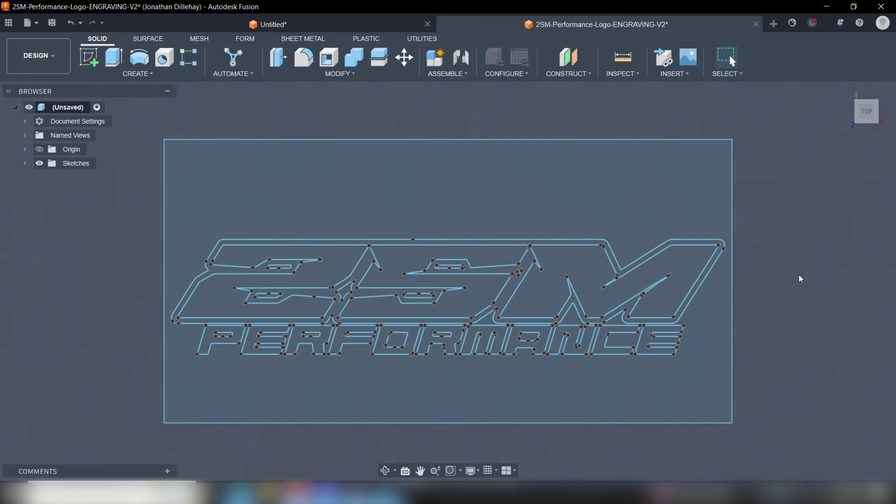
pyautogui.scroll(2, 705, 278)
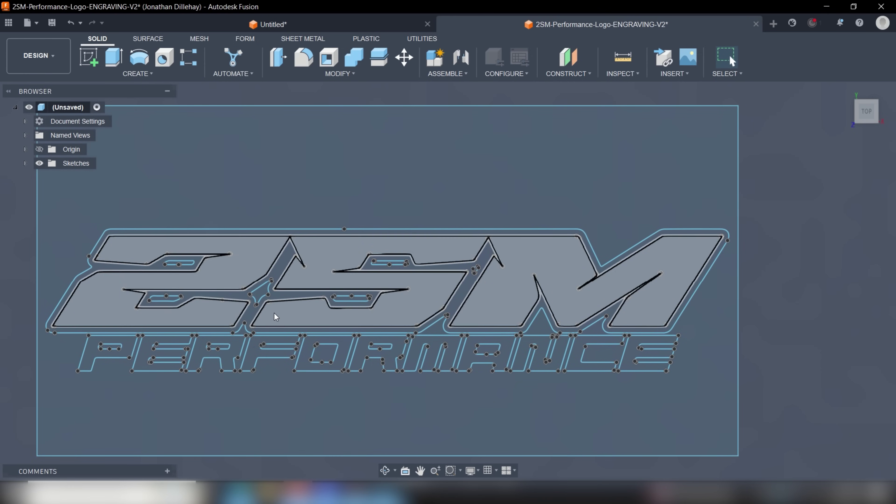
pyautogui.scroll(-2, 332, 298)
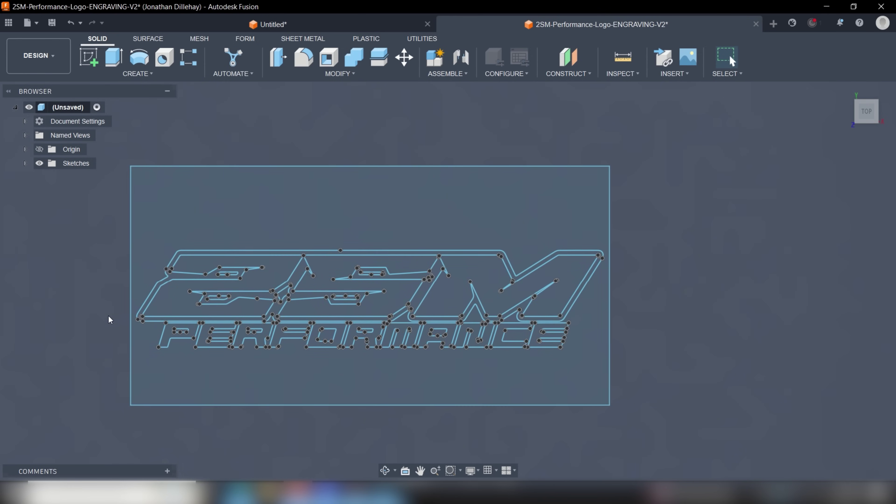
pyautogui.scroll(-1, 216, 320)
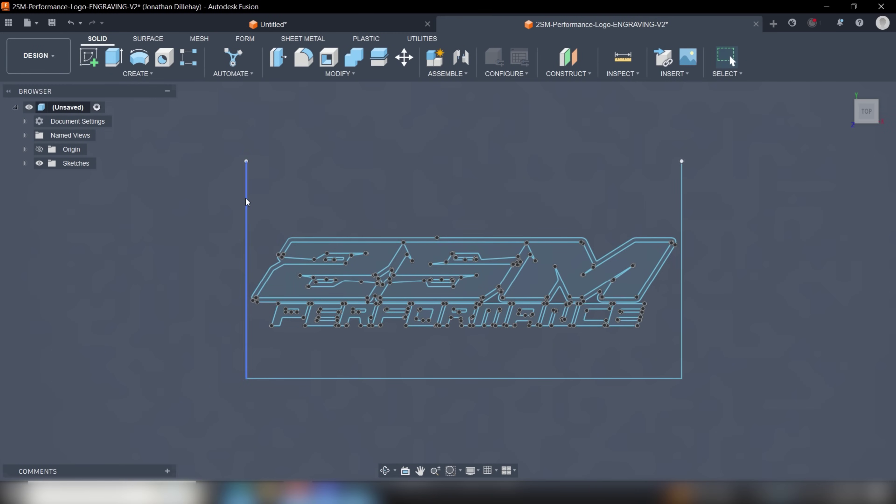
# Delete the border rectangle's lines and window-select the entire logo sketch
pyautogui.click(246, 206)
pyautogui.press('Delete')
pyautogui.click(275, 379)
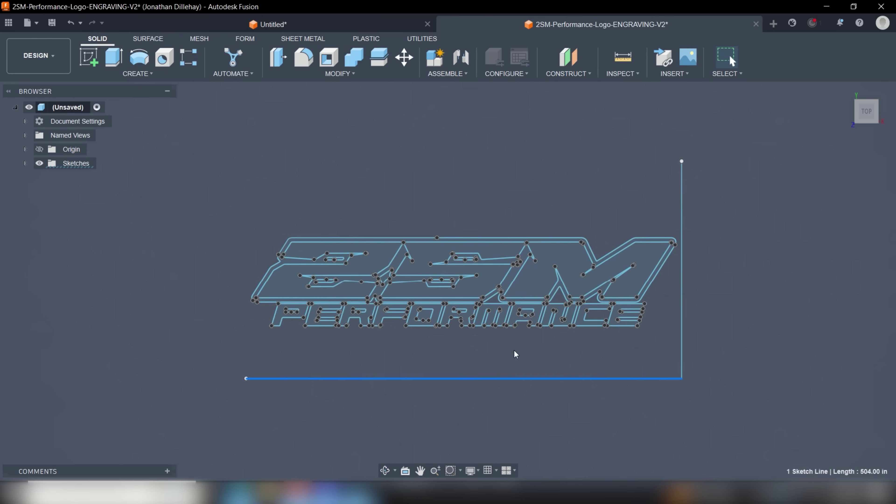
pyautogui.press('Delete')
pyautogui.click(681, 240)
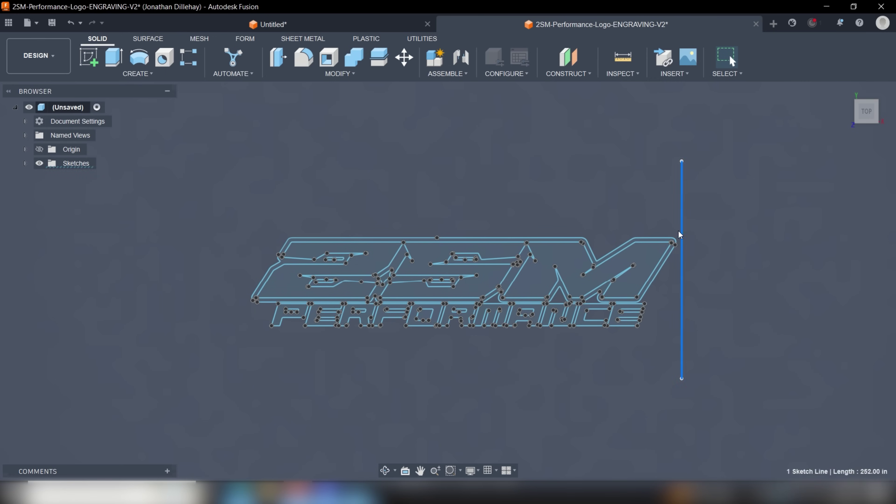
pyautogui.press('Delete')
pyautogui.moveTo(199, 204)
pyautogui.mouseDown()
pyautogui.moveTo(277, 347)
pyautogui.moveTo(719, 372)
pyautogui.mouseUp()
# Copy the logo geometry and start a new sketch on the plate's top face in the Untitled design
pyautogui.rightClick(495, 290)
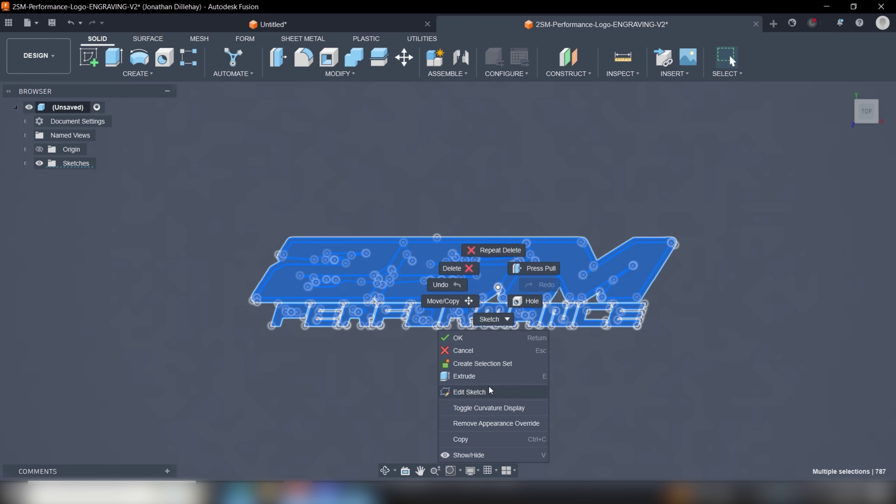
pyautogui.click(486, 446)
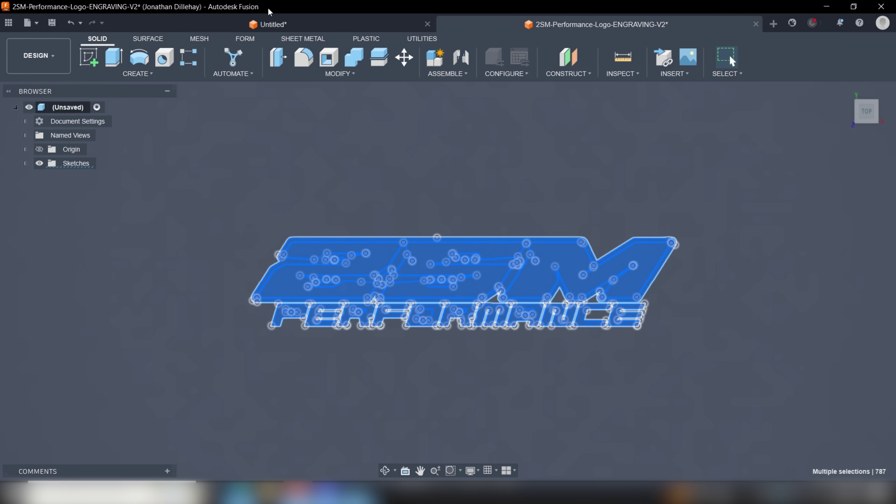
pyautogui.click(310, 28)
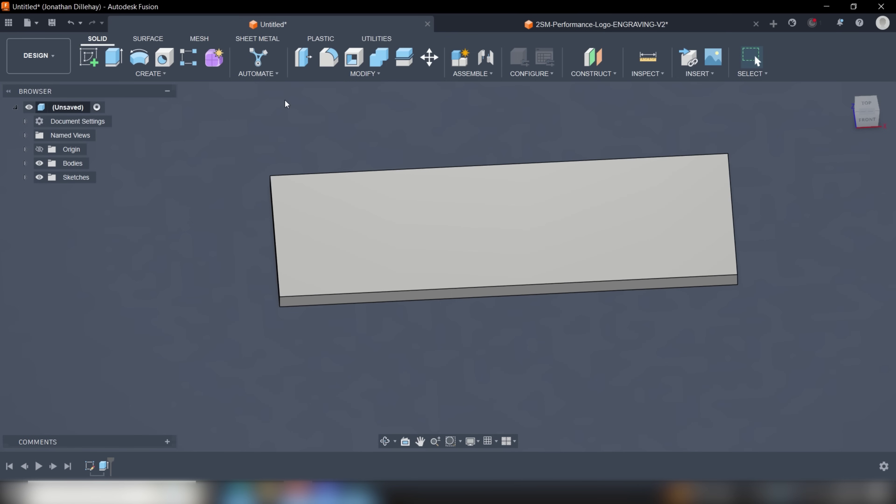
pyautogui.click(78, 55)
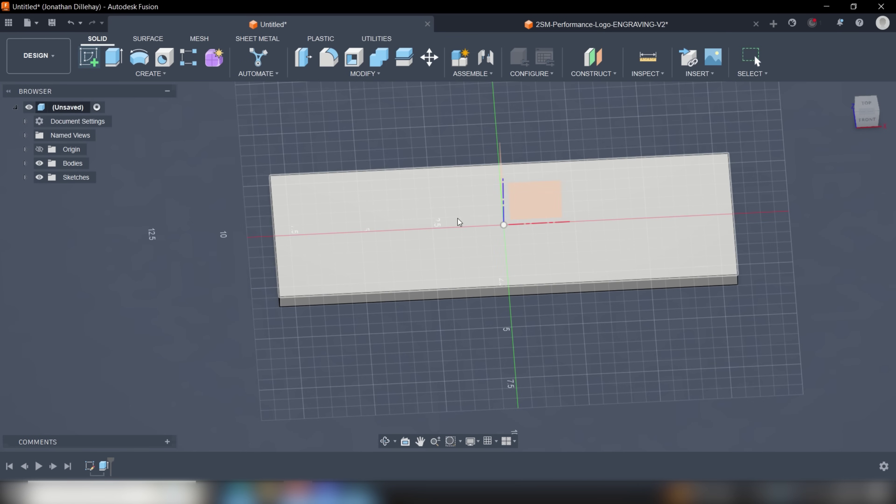
pyautogui.click(439, 249)
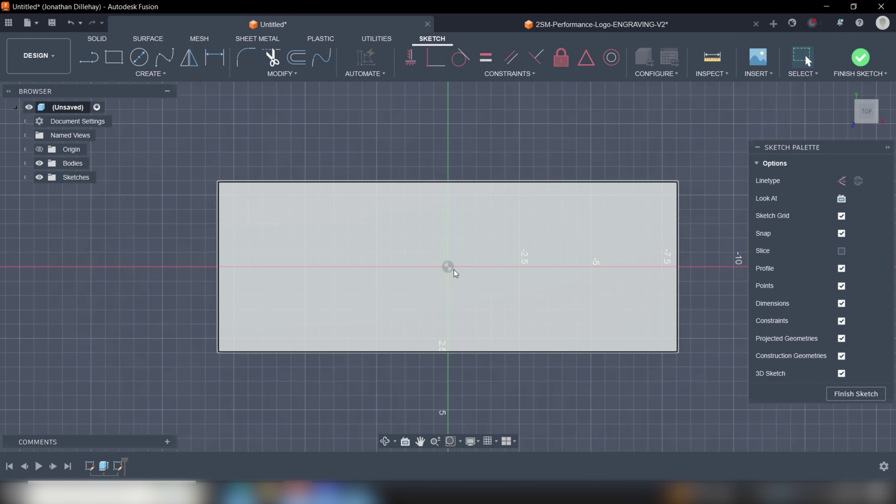
pyautogui.rightClick(448, 267)
# Paste the logo, move it near the sketch origin and rotate it -180° about Z
pyautogui.click(483, 392)
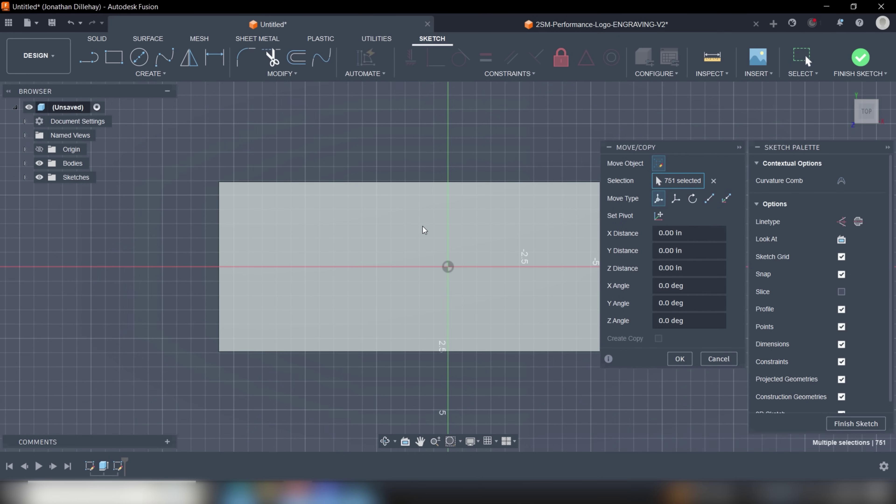
pyautogui.scroll(-10, 472, 212)
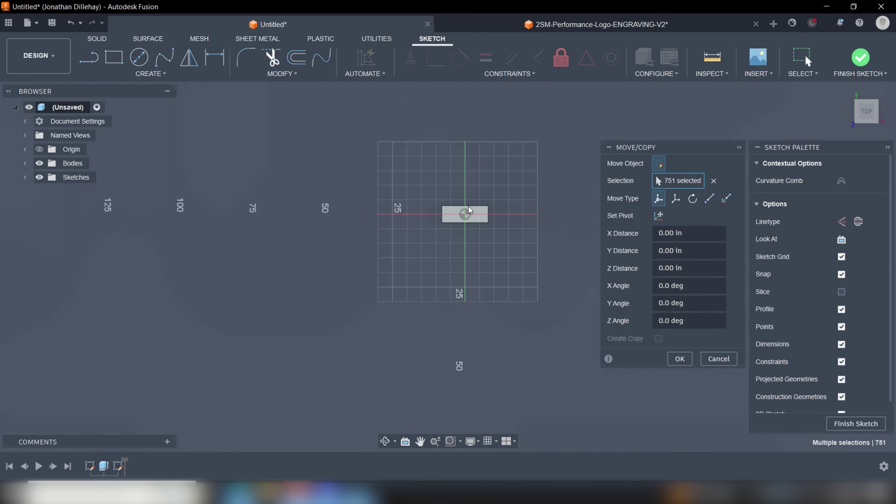
pyautogui.scroll(-6, 472, 208)
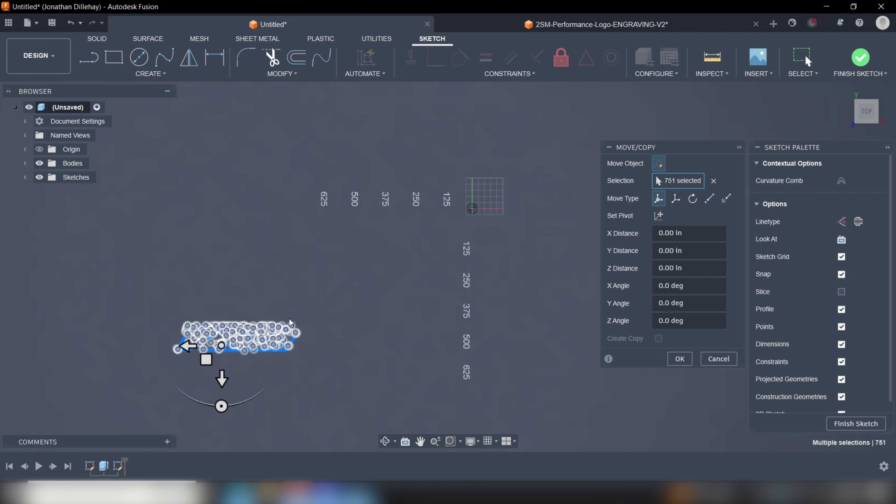
pyautogui.moveTo(206, 359); pyautogui.dragTo(414, 250)
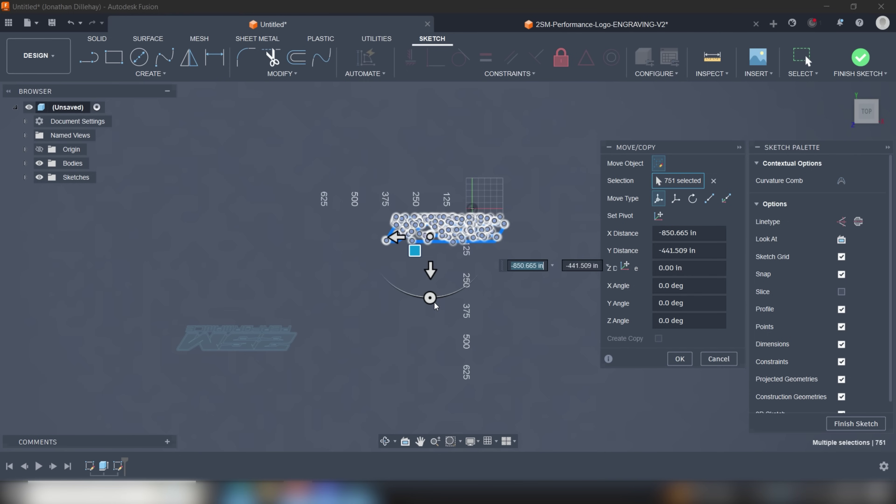
pyautogui.click(428, 297)
pyautogui.moveTo(420, 298); pyautogui.dragTo(430, 208)
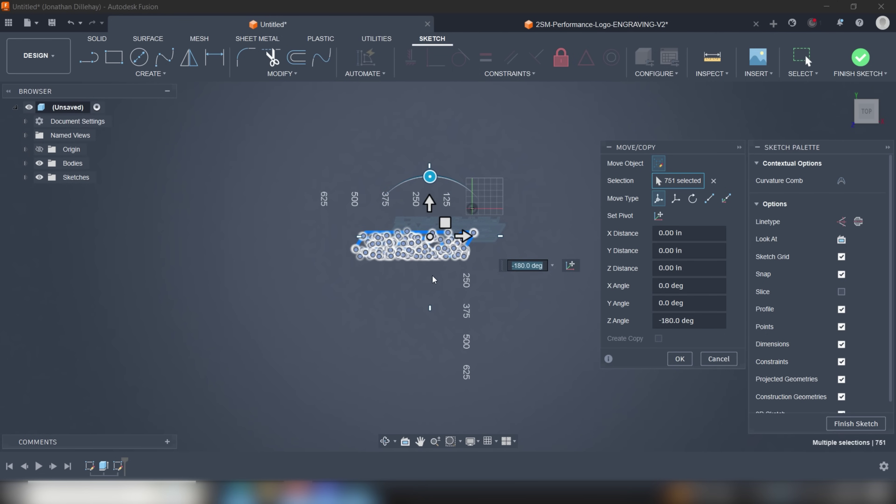
pyautogui.scroll(2, 413, 231)
pyautogui.scroll(3, 413, 231)
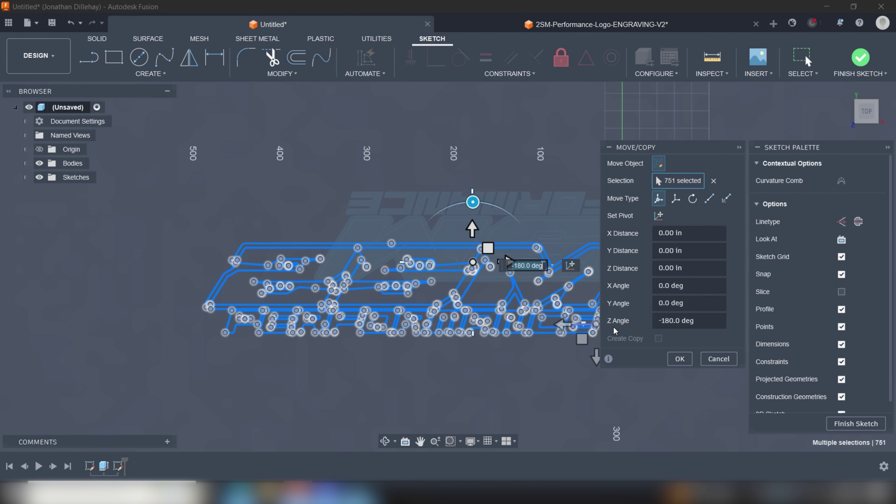
pyautogui.click(682, 361)
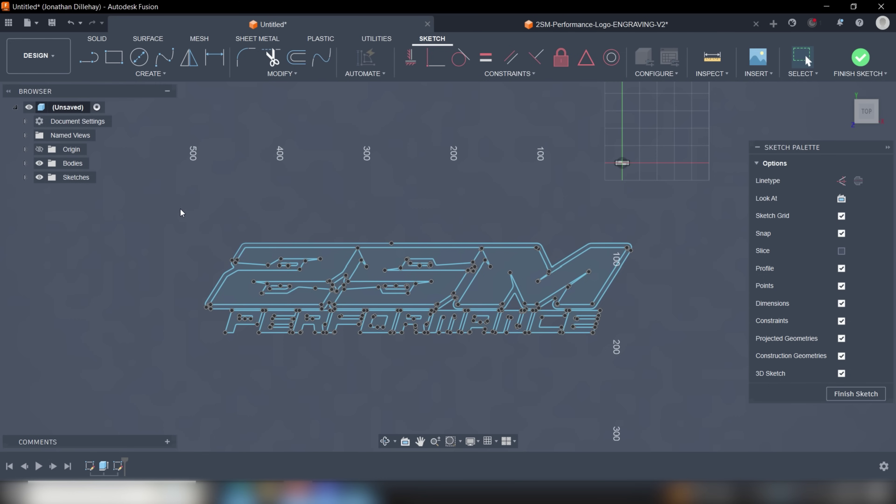
# Window-select all 751 pasted logo entities and start Modify > Sketch Scale on them
pyautogui.moveTo(174, 215)
pyautogui.mouseDown()
pyautogui.moveTo(247, 359)
pyautogui.moveTo(398, 371)
pyautogui.moveTo(658, 365)
pyautogui.mouseUp()
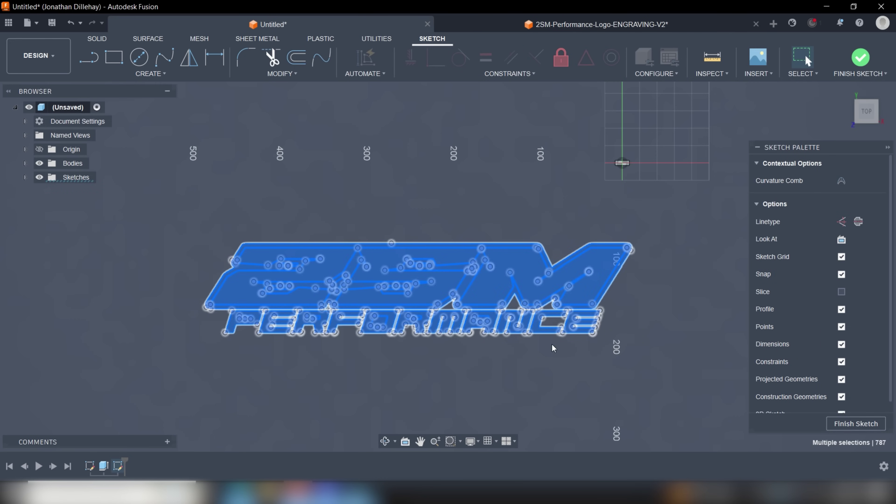
pyautogui.rightClick(420, 265)
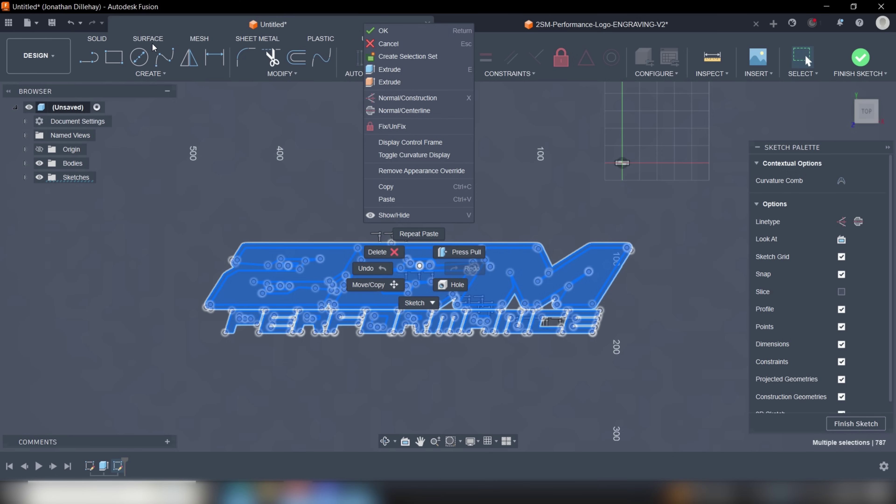
pyautogui.click(282, 74)
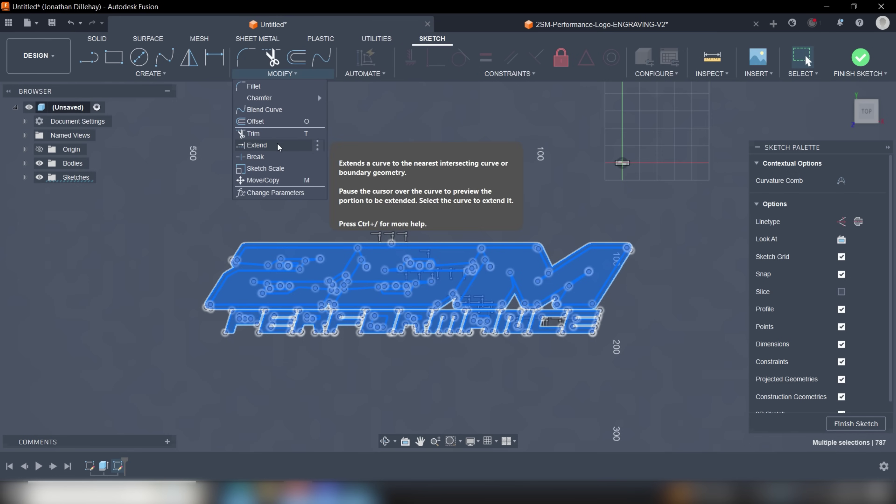
pyautogui.click(279, 169)
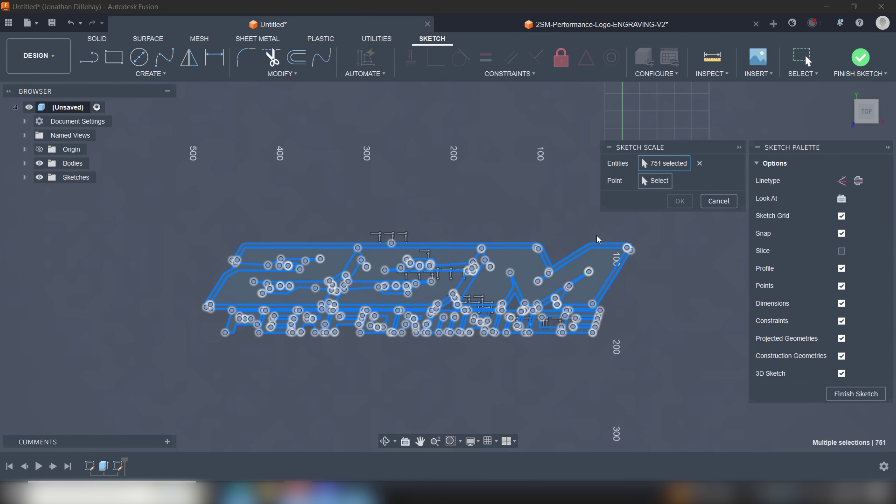
# Set a logo point as the base point and scale the logo by a factor of 0.03
pyautogui.click(661, 186)
pyautogui.click(416, 284)
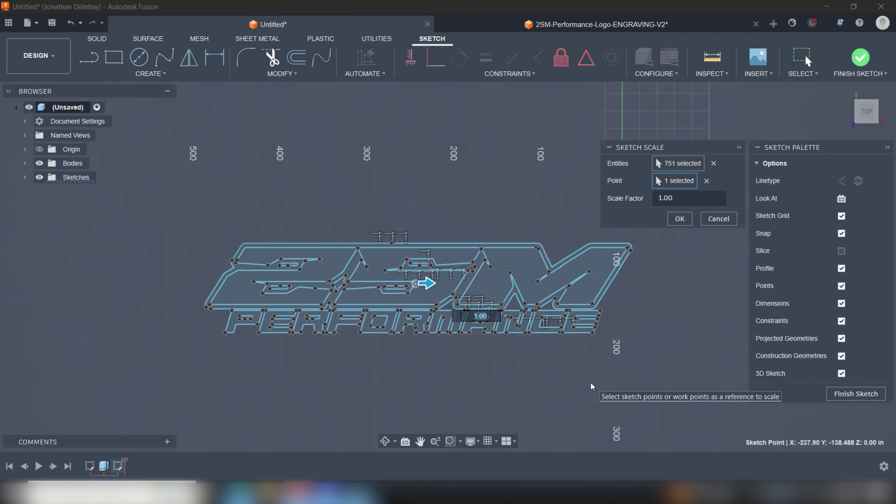
pyautogui.write('0.1')
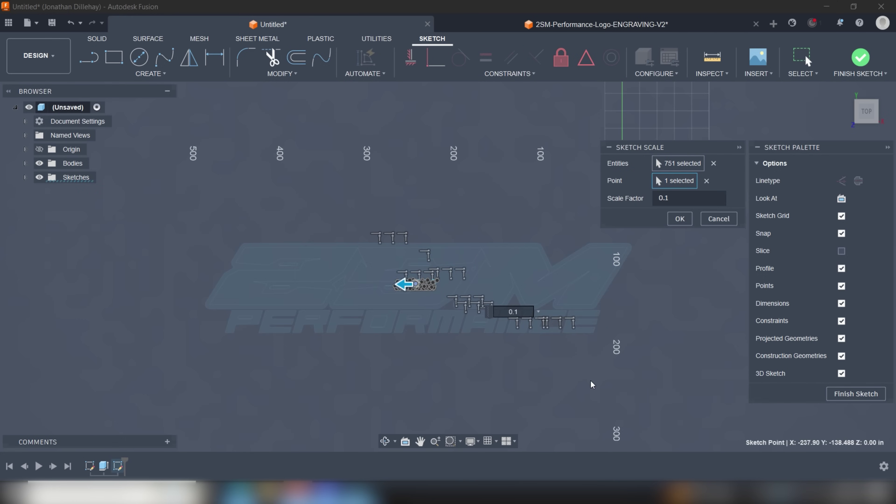
pyautogui.scroll(-3, 542, 236)
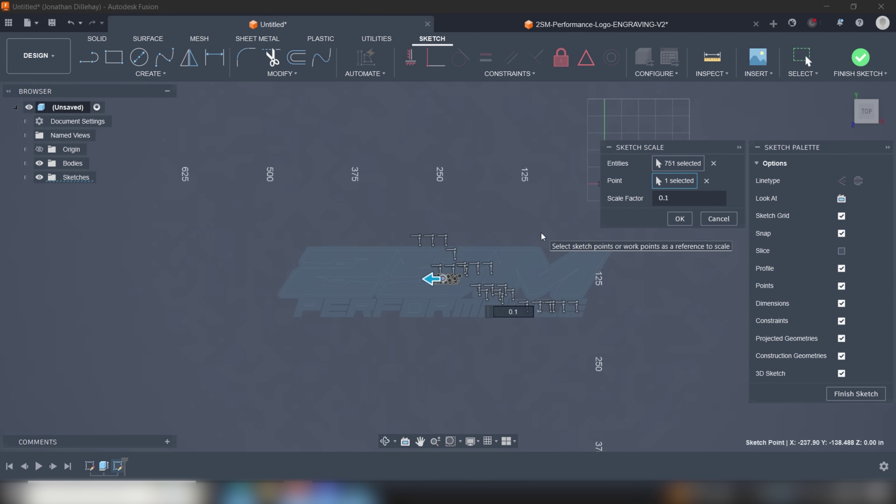
pyautogui.scroll(3, 542, 237)
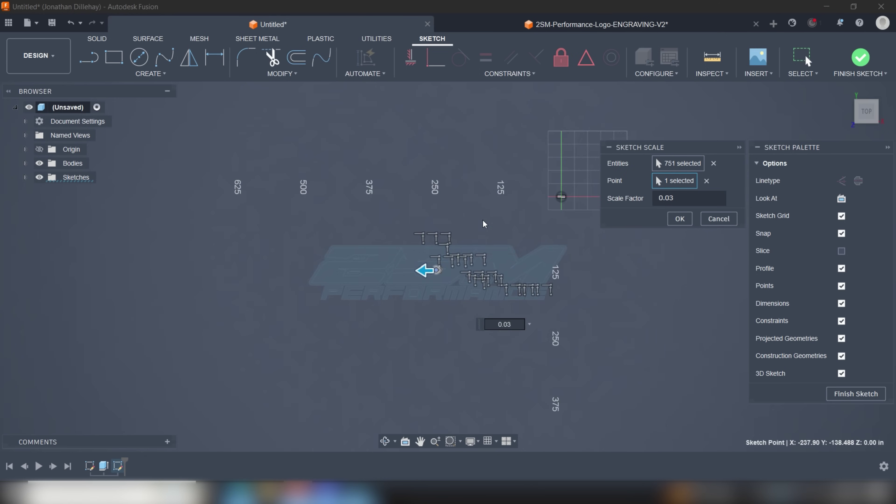
pyautogui.scroll(2, 406, 325)
pyautogui.scroll(2, 409, 307)
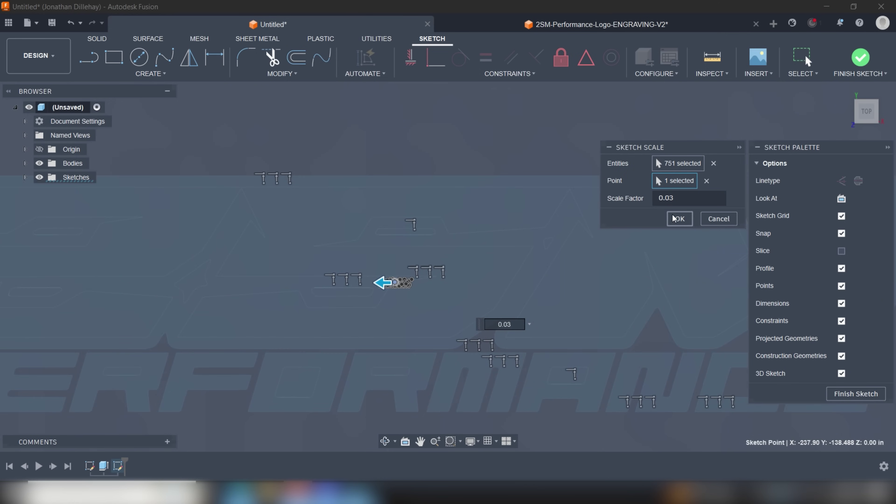
pyautogui.click(679, 219)
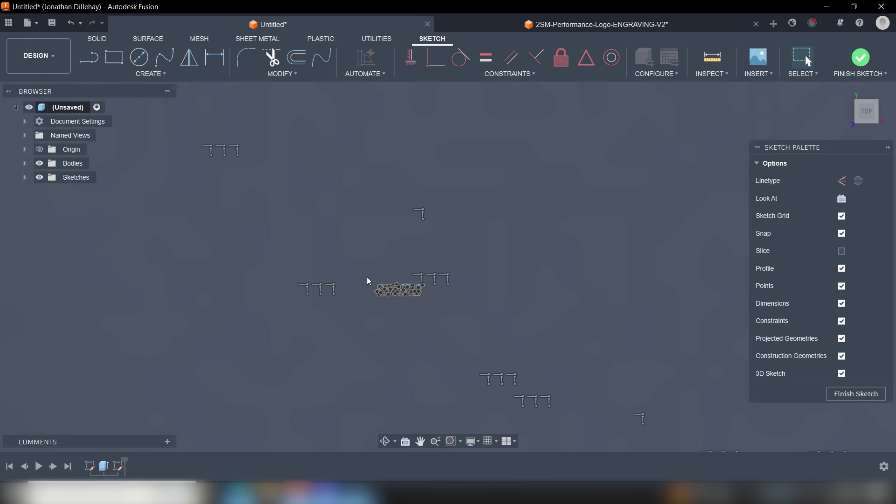
# Select the whole 2SM PERFORMANCE logo sketch and start shifting it toward the plate
pyautogui.scroll(5, 371, 289)
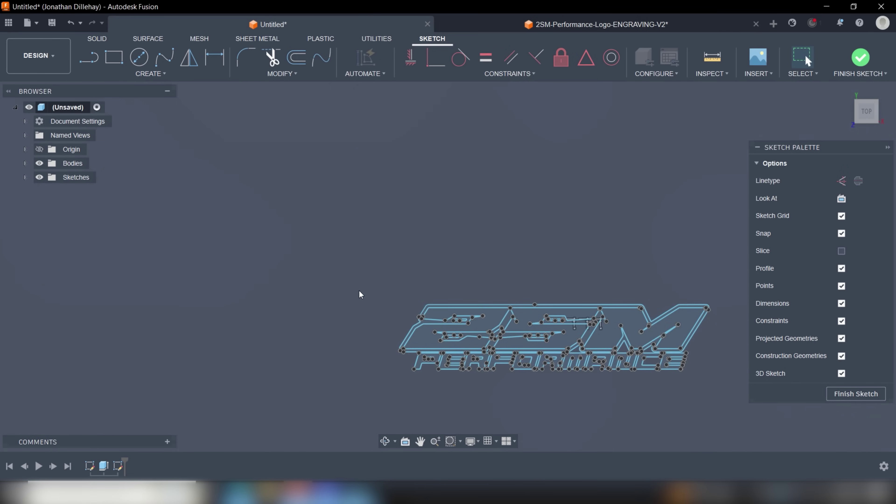
pyautogui.moveTo(394, 388); pyautogui.dragTo(738, 402)
pyautogui.rightClick(579, 341)
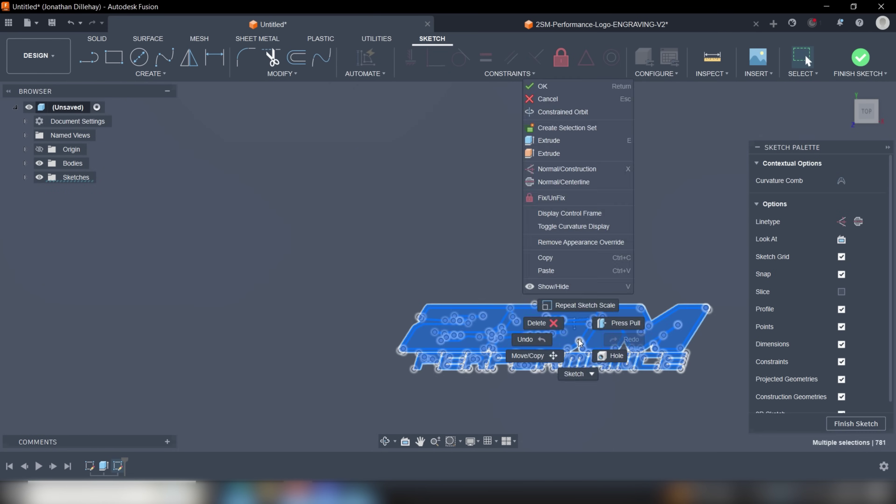
pyautogui.click(528, 355)
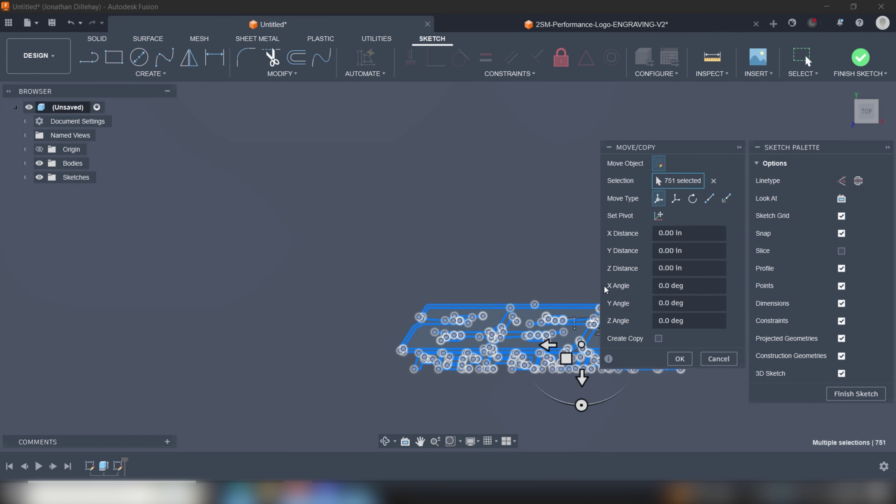
pyautogui.moveTo(571, 355)
pyautogui.mouseDown()
pyautogui.moveTo(566, 180)
pyautogui.moveTo(539, 195)
pyautogui.mouseUp()
# Drag the logo further until it sits over the grey plate rectangle near the origin
pyautogui.scroll(5, 539, 195)
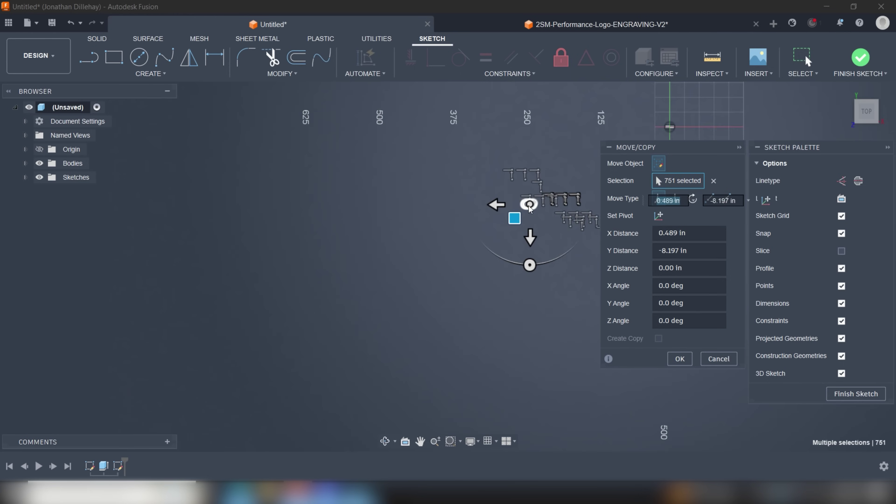
pyautogui.scroll(3, 576, 201)
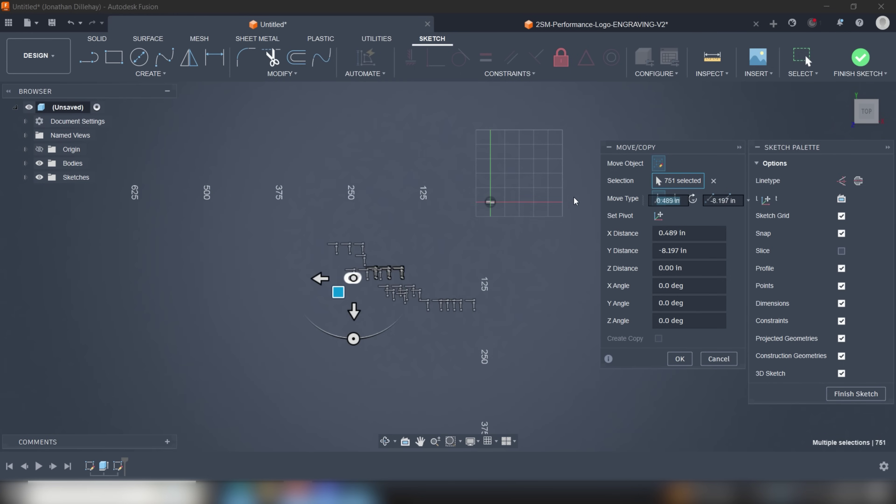
pyautogui.moveTo(333, 293)
pyautogui.mouseDown()
pyautogui.moveTo(442, 260)
pyautogui.moveTo(469, 230)
pyautogui.mouseUp()
pyautogui.scroll(7, 448, 223)
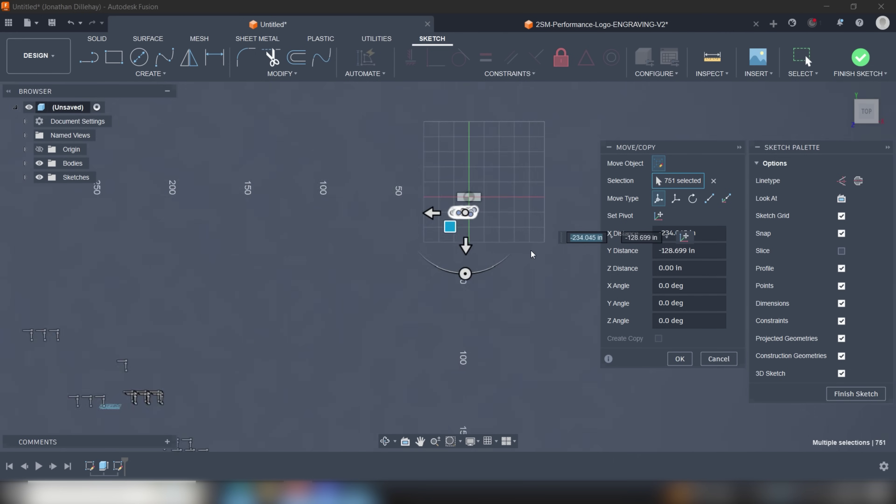
pyautogui.scroll(3, 447, 223)
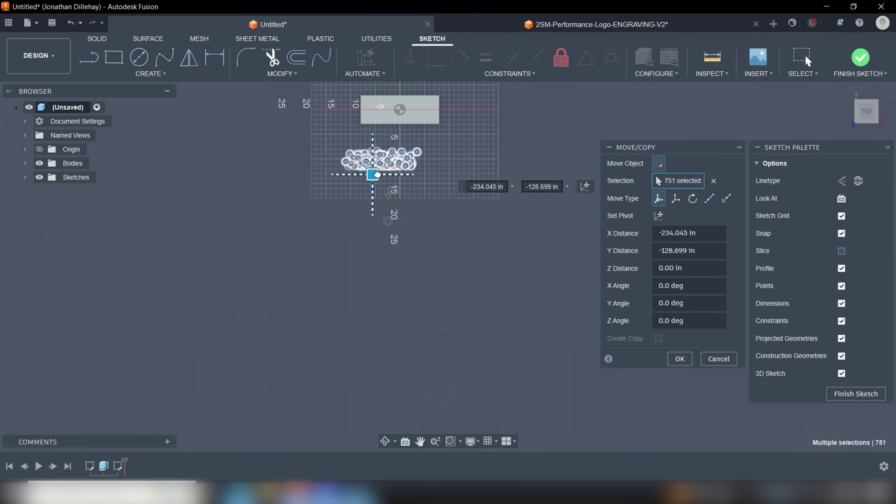
pyautogui.moveTo(373, 174); pyautogui.dragTo(393, 127)
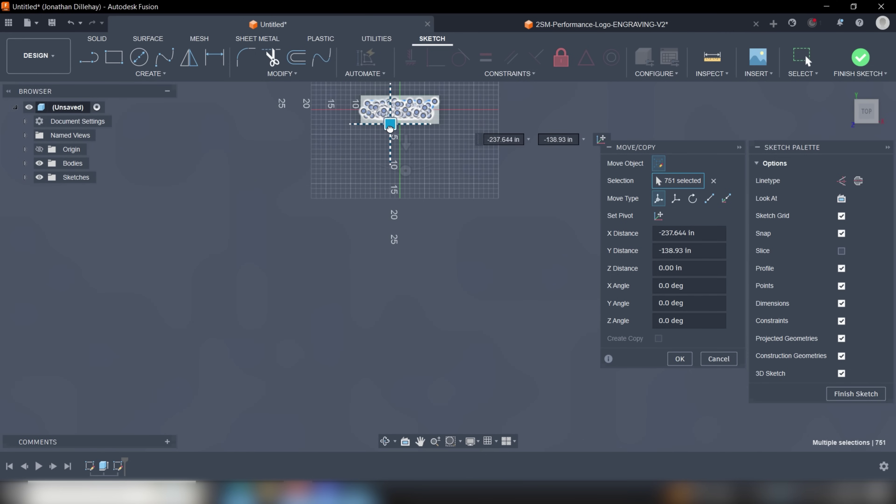
pyautogui.scroll(3, 402, 149)
pyautogui.scroll(-2, 404, 154)
pyautogui.scroll(6, 404, 154)
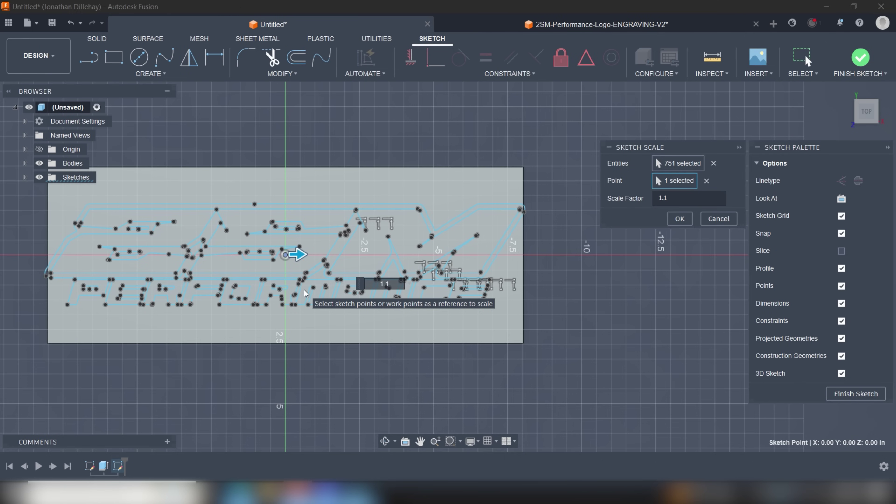
# Trim the logo's scale factor back to 1
pyautogui.press('BackSpace')
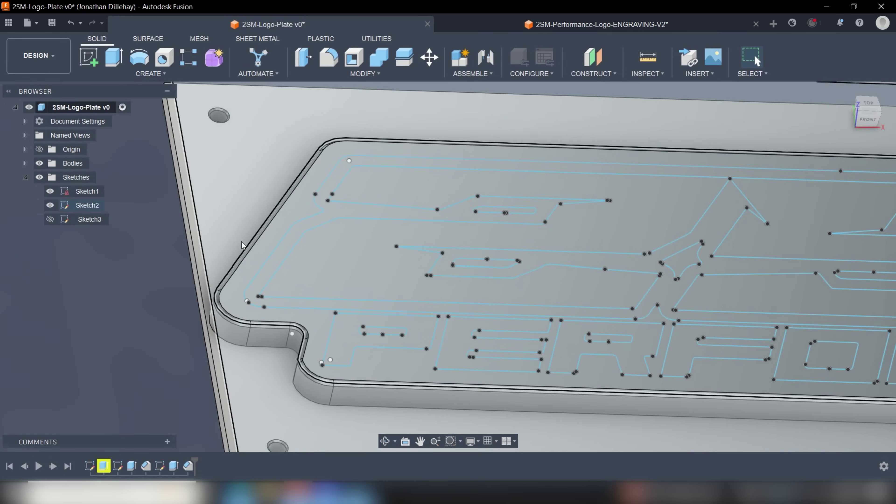
# Orbit and zoom around the raised logo plate, viewing it whole and from the top
pyautogui.keyDown('shift'); pyautogui.moveTo(242, 244); pyautogui.dragTo(222, 263, button='middle'); pyautogui.keyUp('shift')
pyautogui.scroll(3, 223, 263)
pyautogui.scroll(-5, 225, 272)
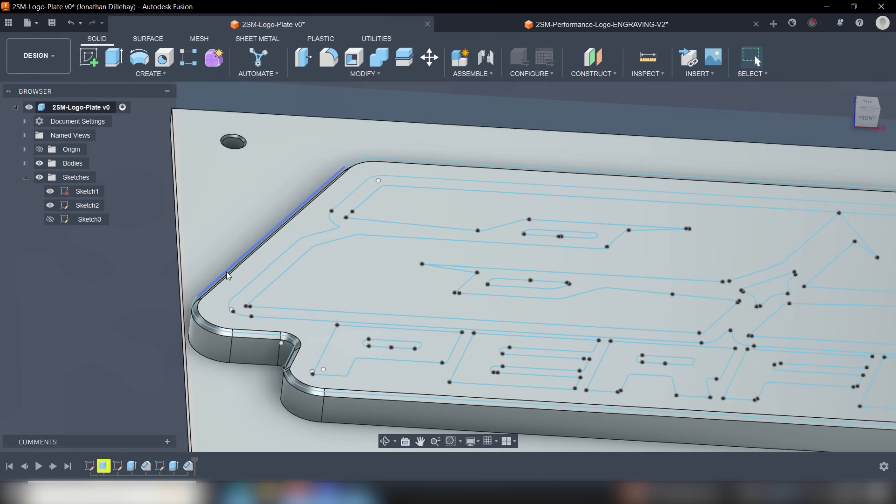
pyautogui.scroll(-4, 226, 273)
pyautogui.keyDown('shift'); pyautogui.moveTo(226, 273); pyautogui.dragTo(599, 436, button='middle'); pyautogui.keyUp('shift')
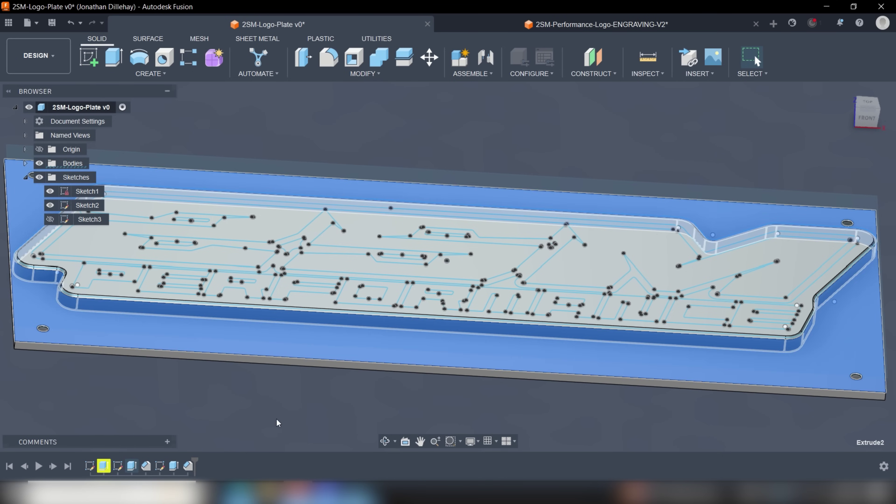
pyautogui.scroll(-3, 319, 388)
pyautogui.keyDown('shift'); pyautogui.moveTo(320, 389); pyautogui.dragTo(350, 406, button='middle'); pyautogui.keyUp('shift')
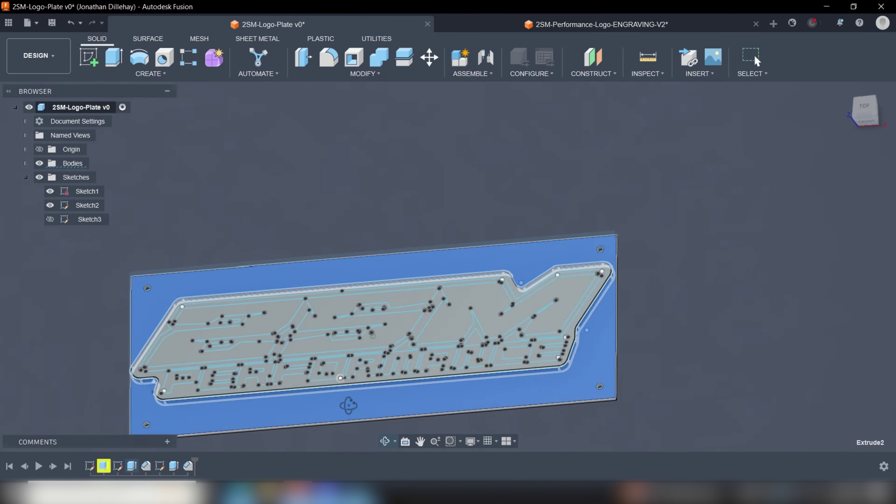
pyautogui.scroll(-3, 374, 402)
pyautogui.scroll(8, 374, 417)
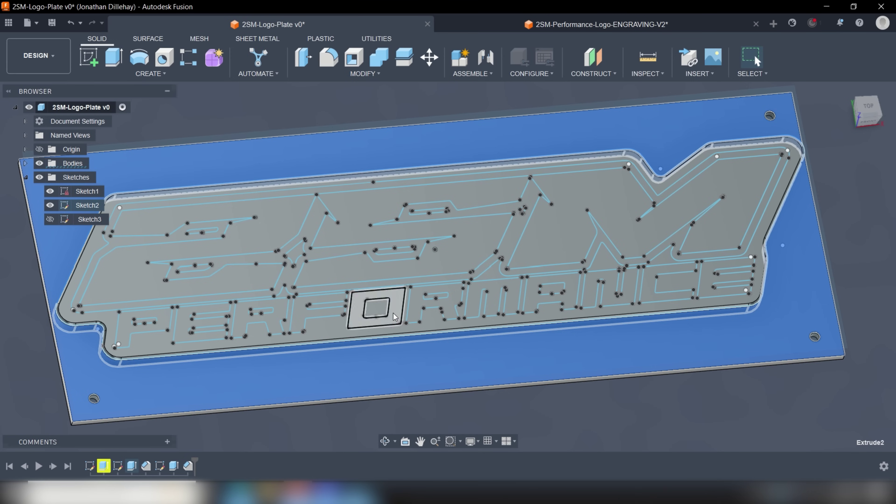
# Select the plate's top face, then clear the selection
pyautogui.click(371, 377)
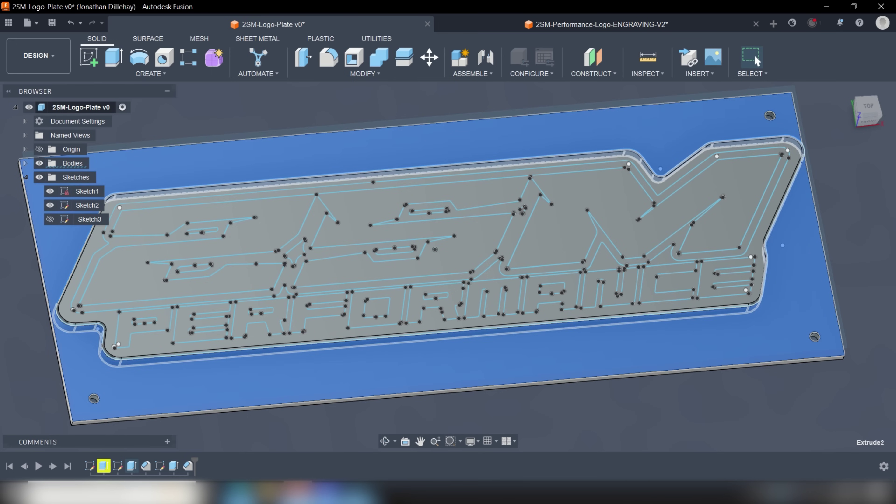
pyautogui.moveTo(326, 494)
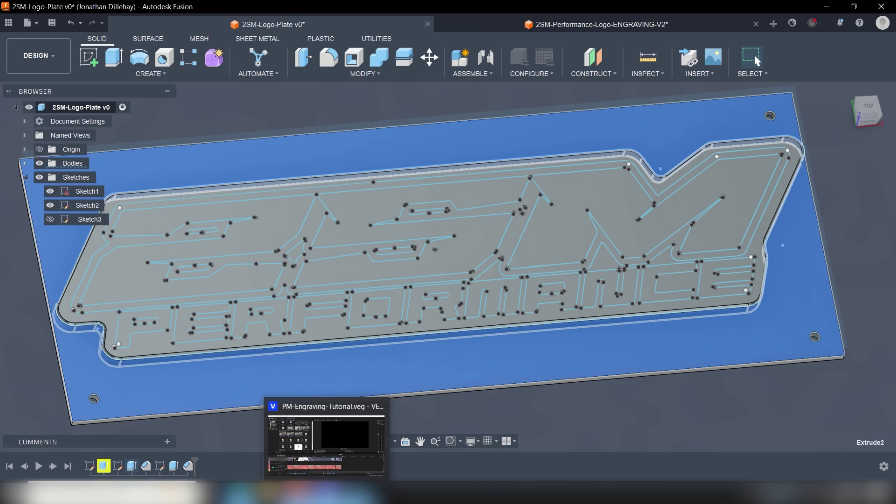
pyautogui.scroll(-3, 367, 318)
pyautogui.click(453, 397)
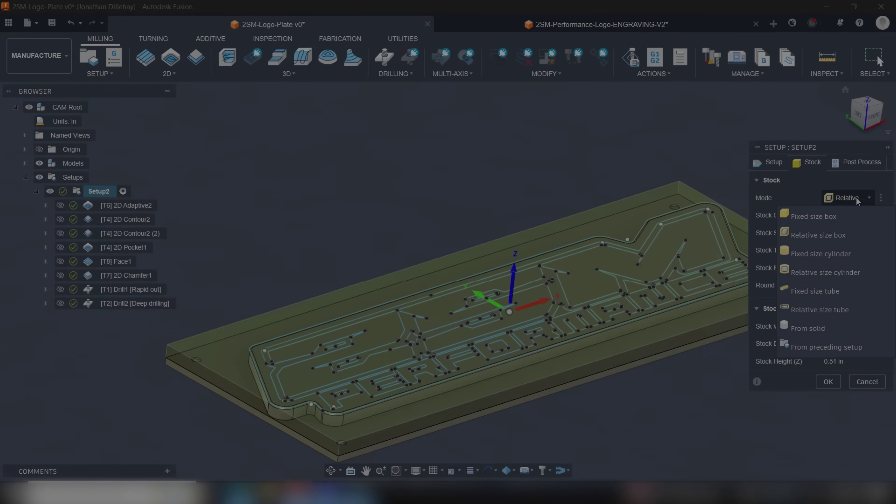
pyautogui.click(856, 197)
# Keep Setup2's stock as a relative size box, set a 0.01 in top offset, and confirm
pyautogui.moveTo(863, 215)
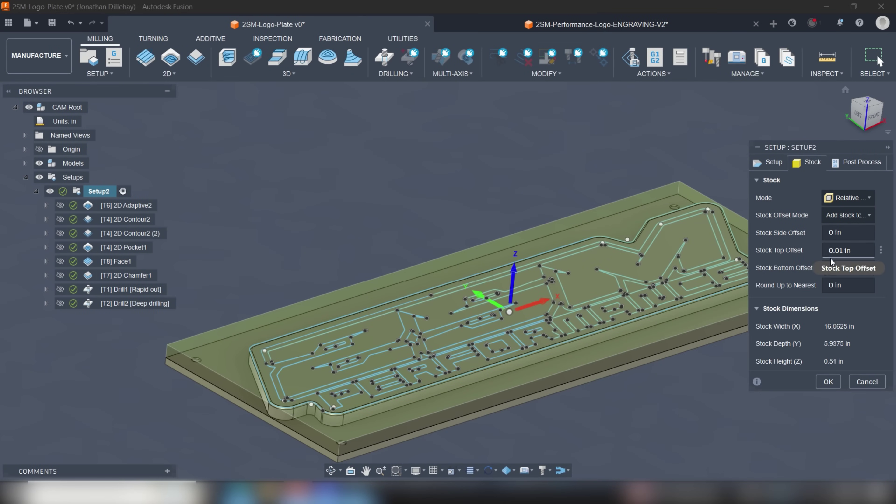
pyautogui.click(837, 252)
pyautogui.doubleClick(837, 250)
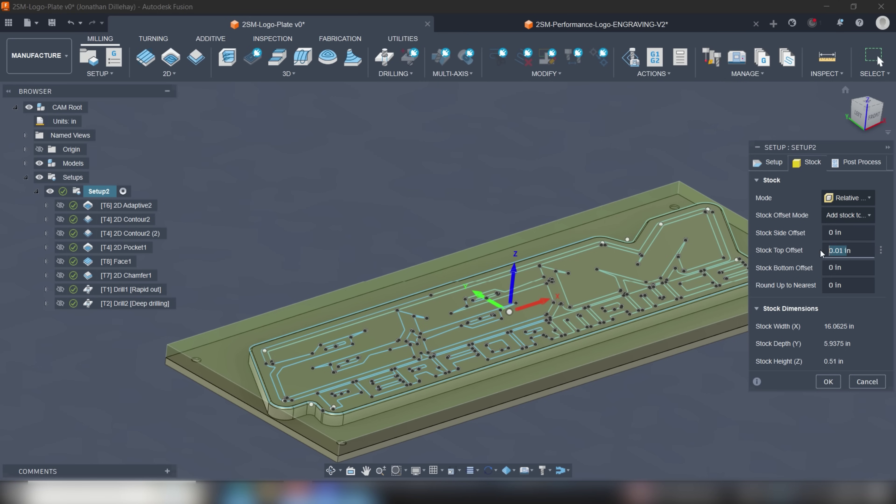
pyautogui.keyDown('shift'); pyautogui.moveTo(415, 282); pyautogui.dragTo(415, 381, button='middle'); pyautogui.keyUp('shift')
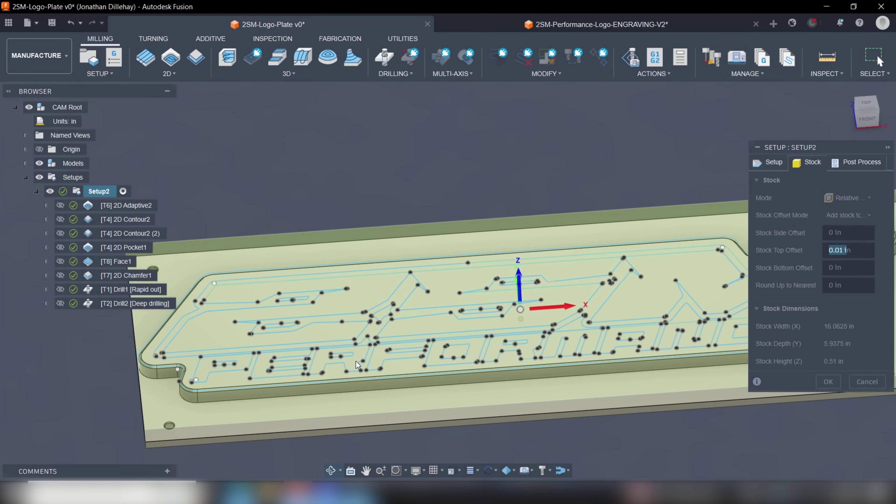
pyautogui.click(828, 381)
pyautogui.scroll(-3, 700, 319)
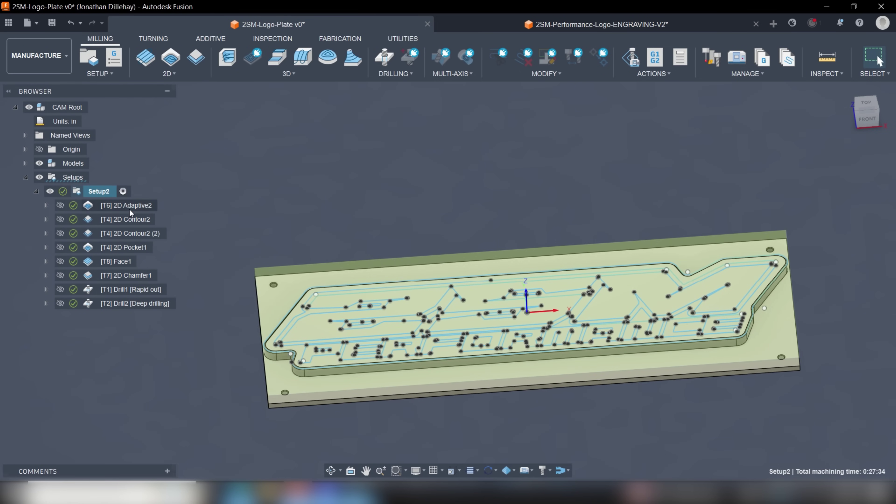
# Review the 2D Adaptive2, 2D Contour2 (2) and 2D Pocket1 toolpaths on the plate
pyautogui.click(130, 207)
pyautogui.keyDown('shift'); pyautogui.moveTo(278, 291); pyautogui.dragTo(298, 308, button='middle'); pyautogui.keyUp('shift')
pyautogui.click(134, 233)
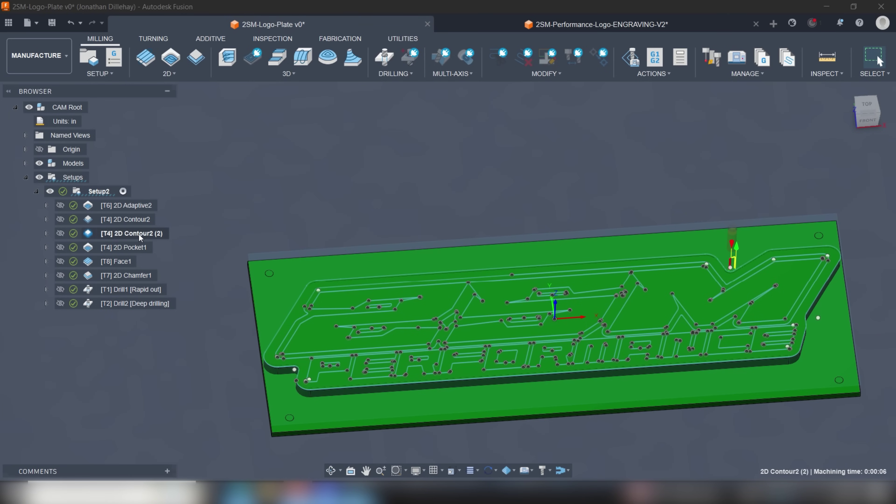
pyautogui.click(133, 234)
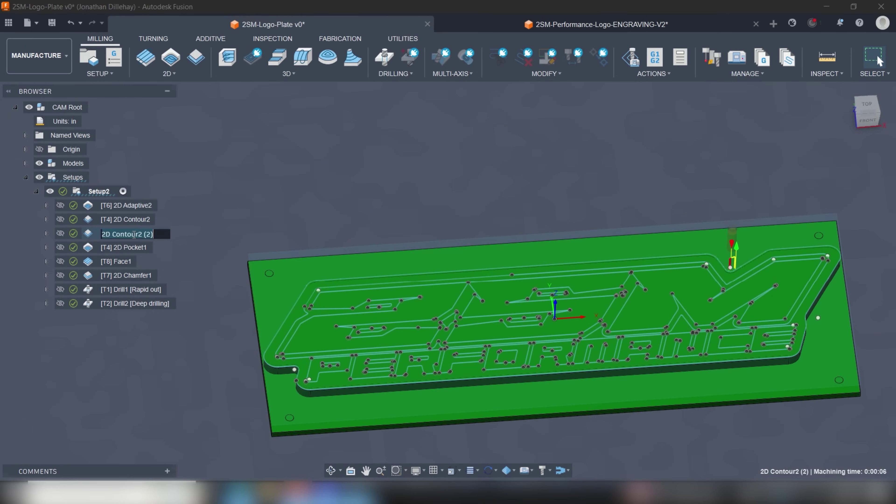
pyautogui.click(121, 248)
pyautogui.scroll(3, 229, 243)
pyautogui.keyDown('shift'); pyautogui.moveTo(228, 243); pyautogui.dragTo(274, 294, button='middle'); pyautogui.keyUp('shift')
pyautogui.scroll(-3, 225, 253)
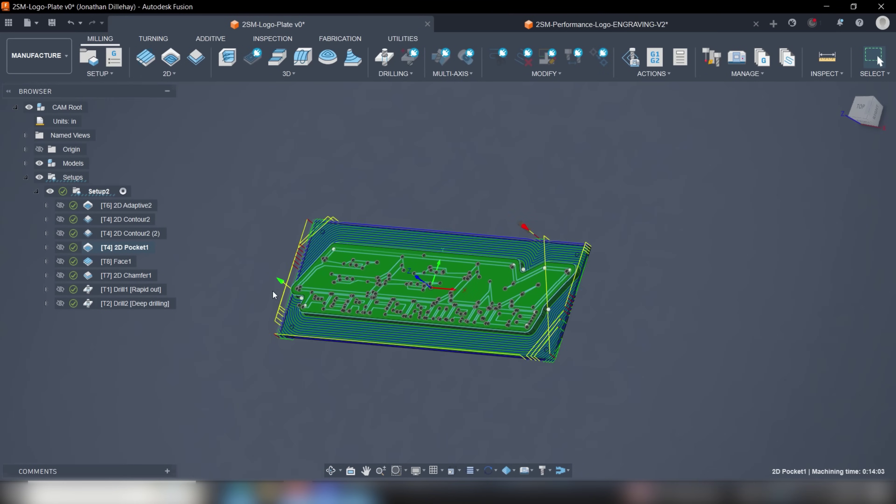
# Inspect the Face1 facing and 2D Chamfer1 toolpaths from several angles
pyautogui.click(123, 263)
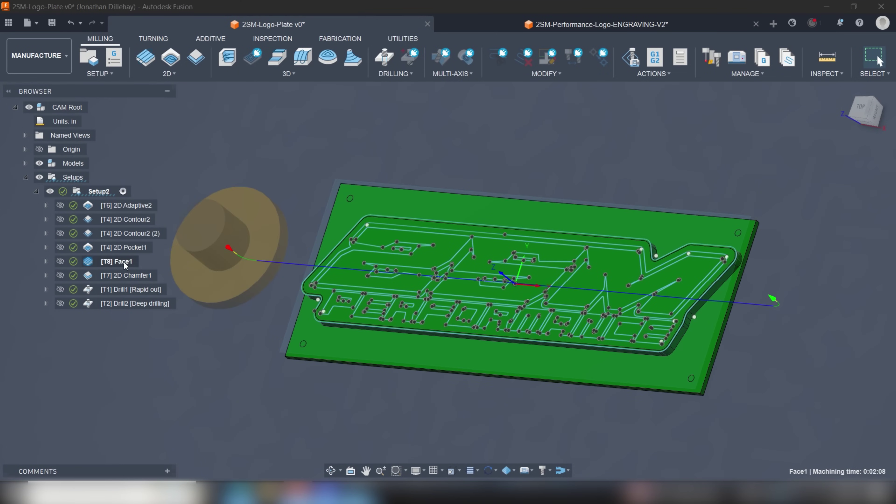
pyautogui.keyDown('shift'); pyautogui.moveTo(268, 286); pyautogui.dragTo(302, 288, button='middle'); pyautogui.keyUp('shift')
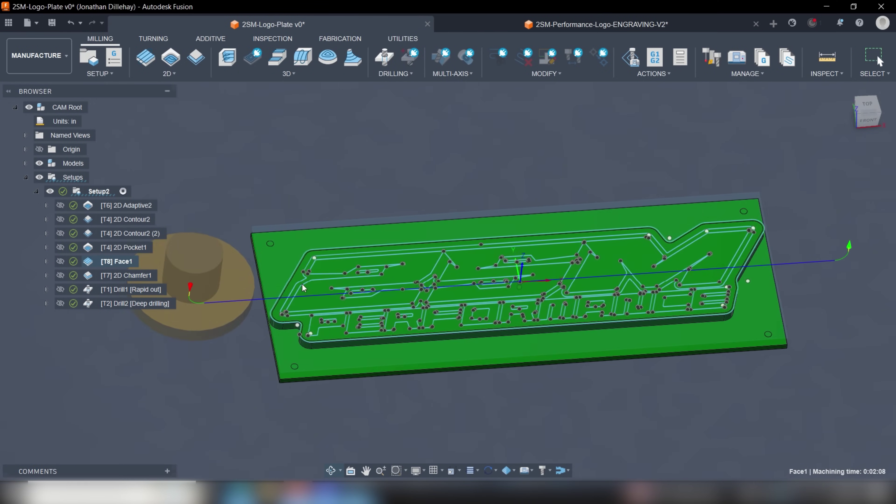
pyautogui.click(140, 276)
pyautogui.scroll(4, 284, 323)
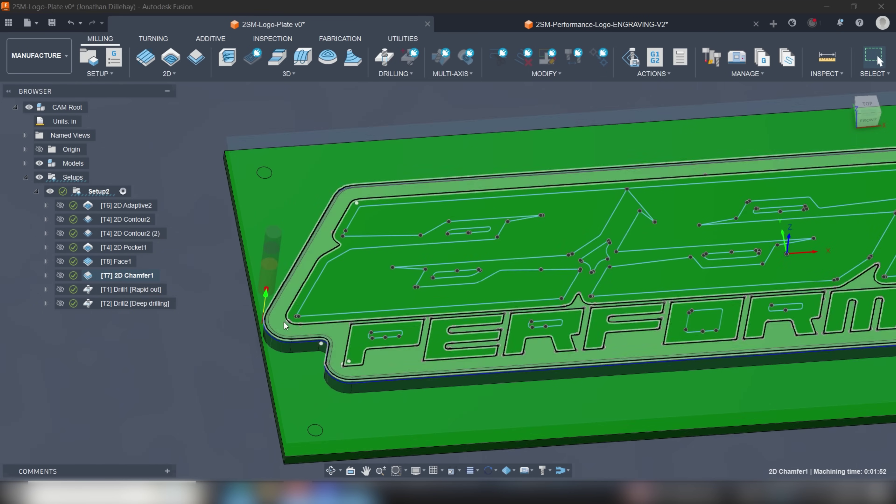
pyautogui.scroll(6, 284, 322)
pyautogui.keyDown('shift'); pyautogui.moveTo(279, 318); pyautogui.dragTo(295, 304, button='middle'); pyautogui.keyUp('shift')
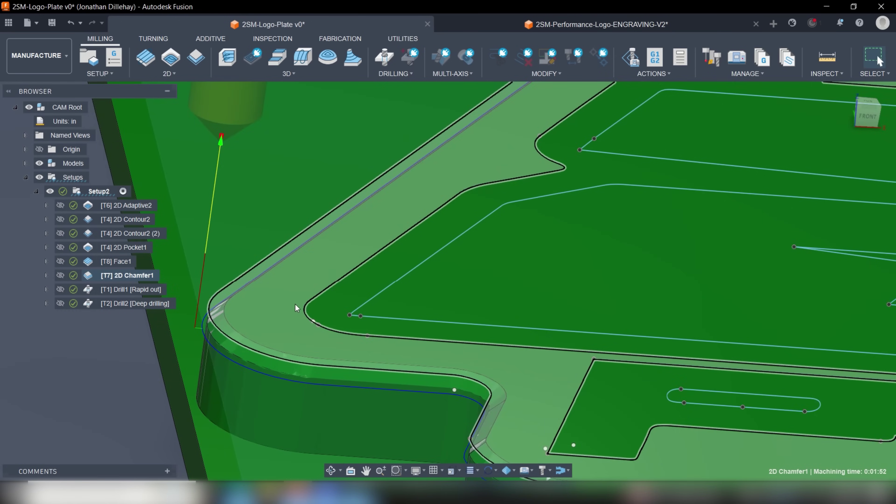
pyautogui.scroll(-5, 234, 333)
pyautogui.scroll(5, 207, 322)
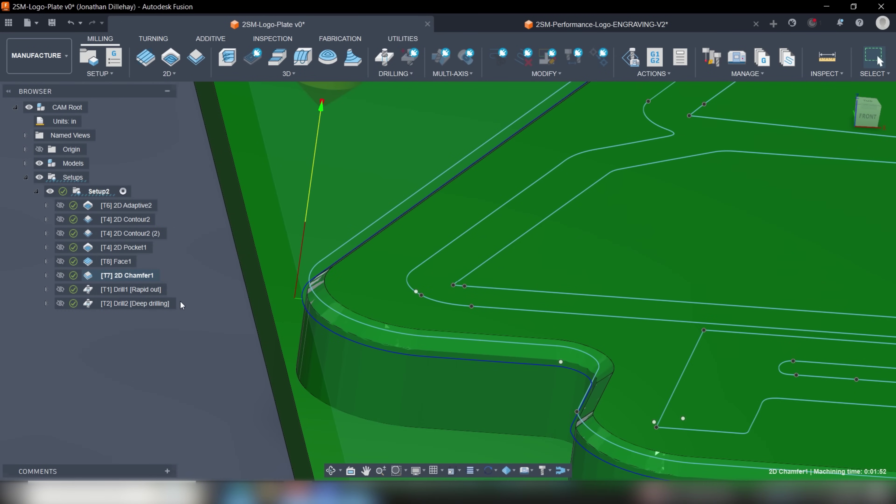
# Check the Drill1 and Drill2 drilling toolpaths on the plate
pyautogui.click(153, 289)
pyautogui.scroll(-5, 283, 310)
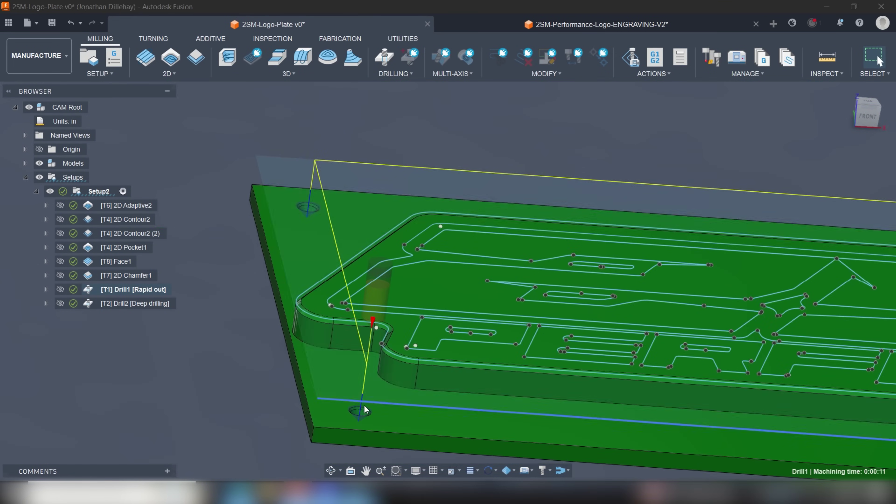
pyautogui.scroll(8, 365, 409)
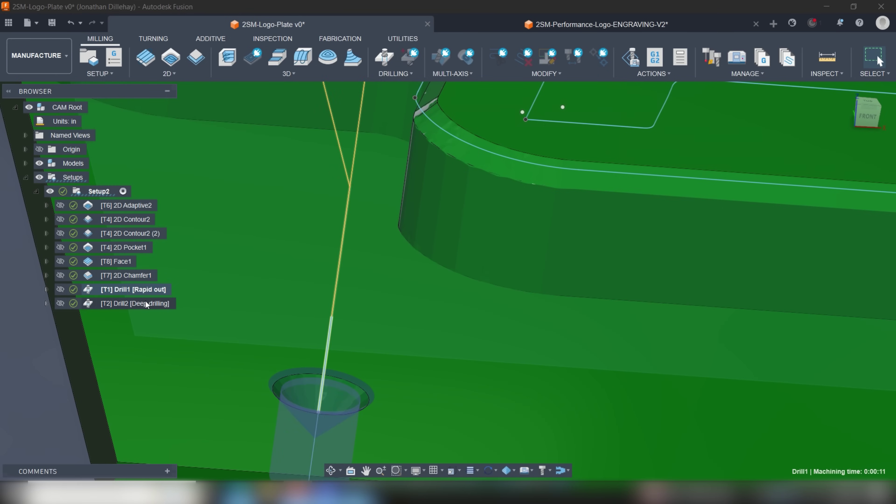
pyautogui.click(146, 304)
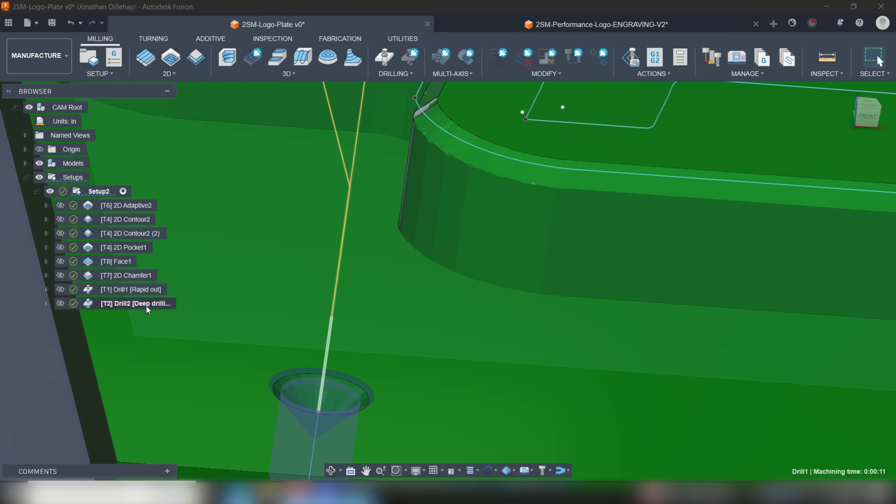
pyautogui.scroll(-10, 242, 329)
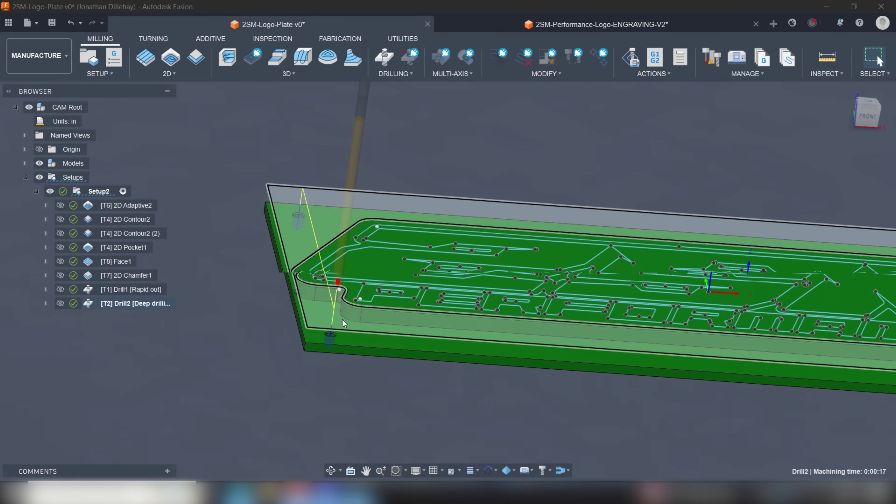
pyautogui.scroll(-6, 344, 323)
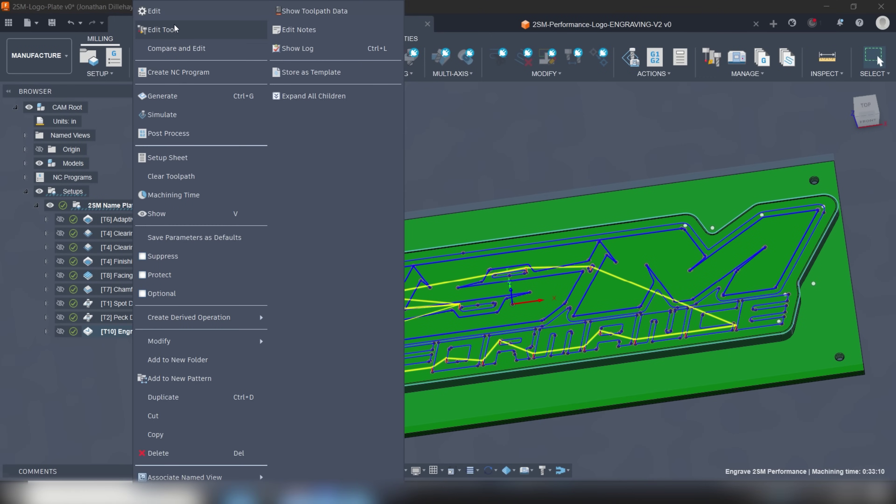
# Open the Engrave 2SM Performance operation for editing and check its cutting feedrate
pyautogui.click(176, 14)
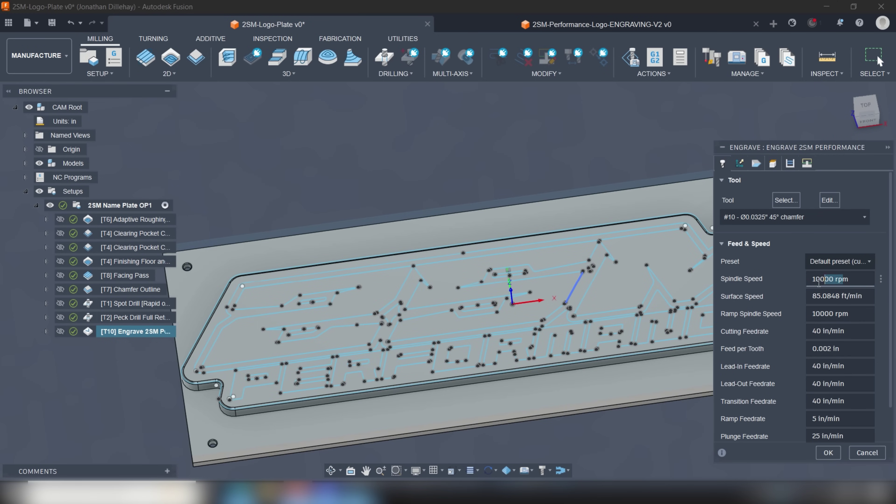
pyautogui.moveTo(890, 293); pyautogui.dragTo(890, 336)
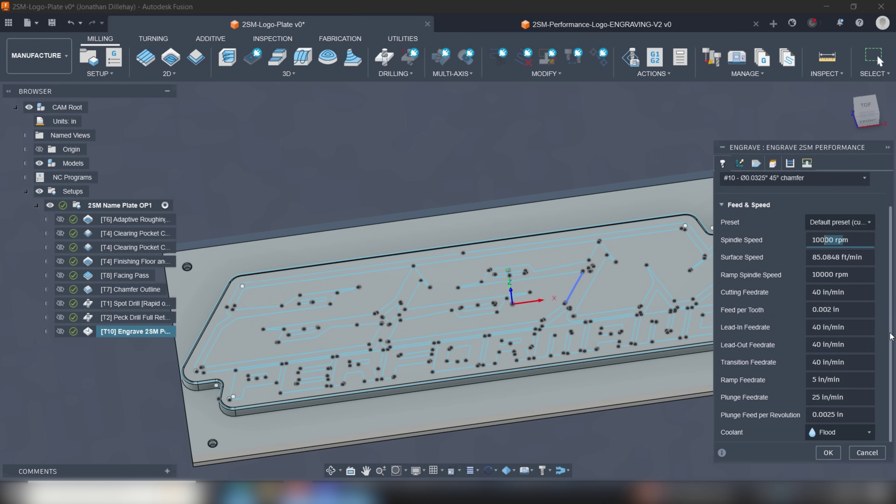
pyautogui.click(820, 292)
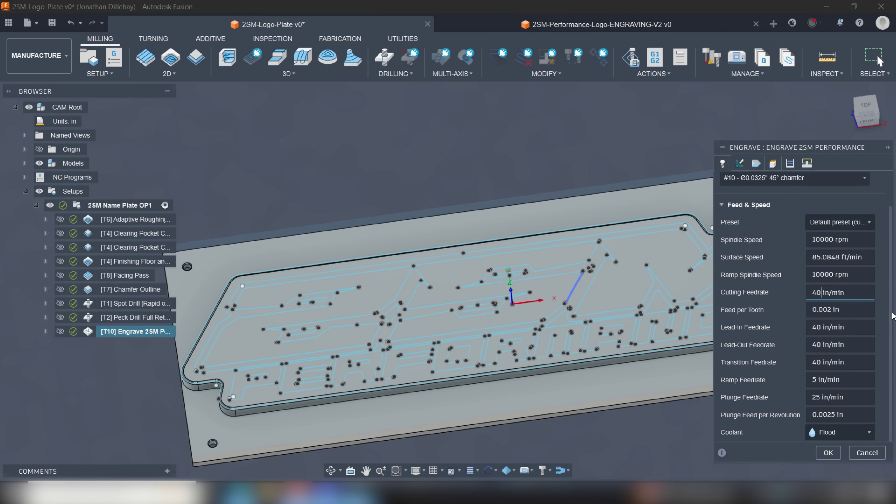
pyautogui.scroll(2, 894, 292)
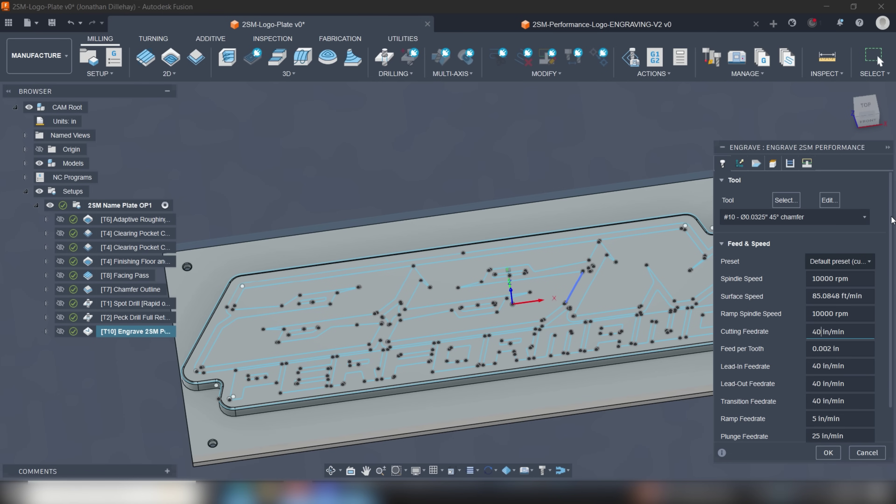
# Review the engraved logo contour selection, then the passes settings
pyautogui.click(756, 163)
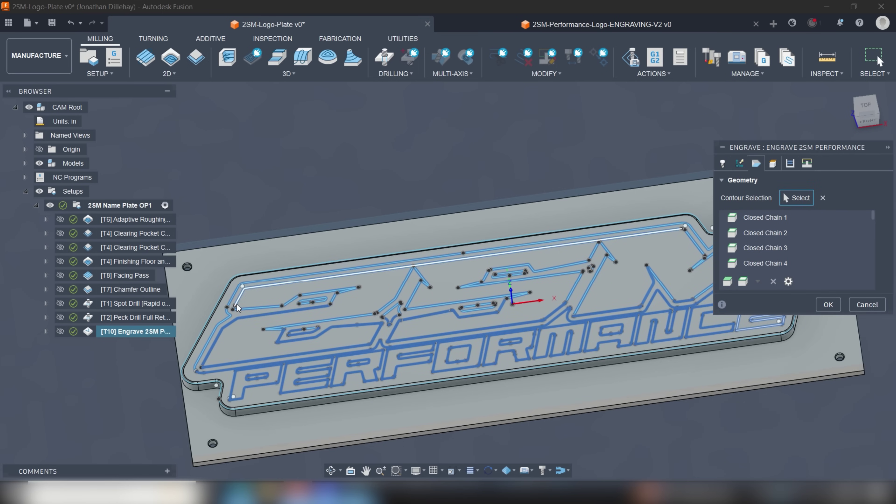
pyautogui.scroll(-3, 353, 317)
pyautogui.scroll(3, 293, 366)
pyautogui.scroll(3, 293, 366)
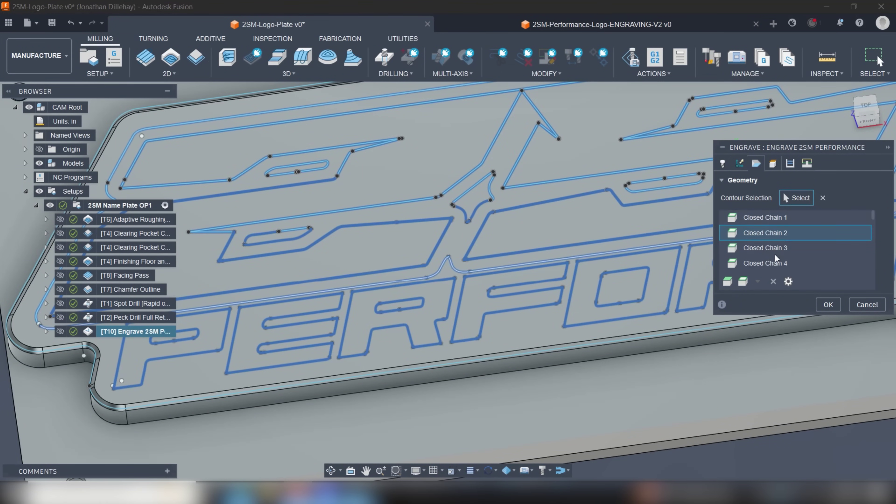
pyautogui.scroll(-6, 600, 259)
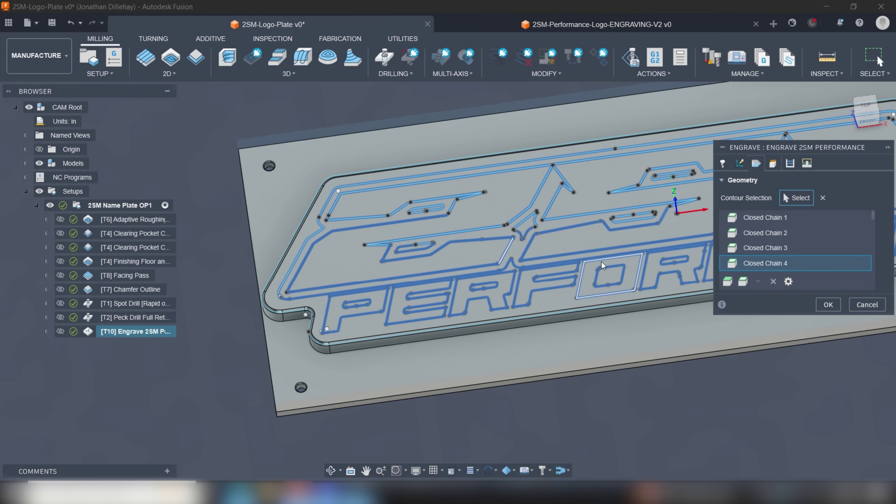
pyautogui.scroll(4, 709, 197)
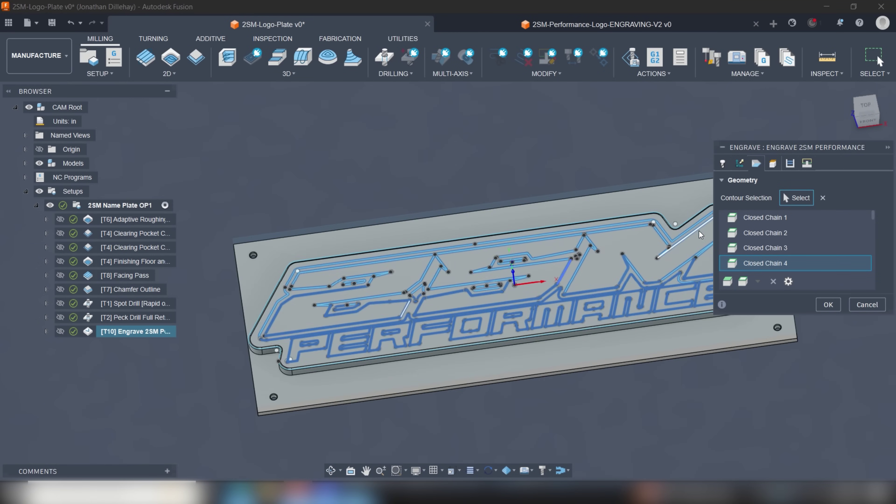
pyautogui.click(790, 163)
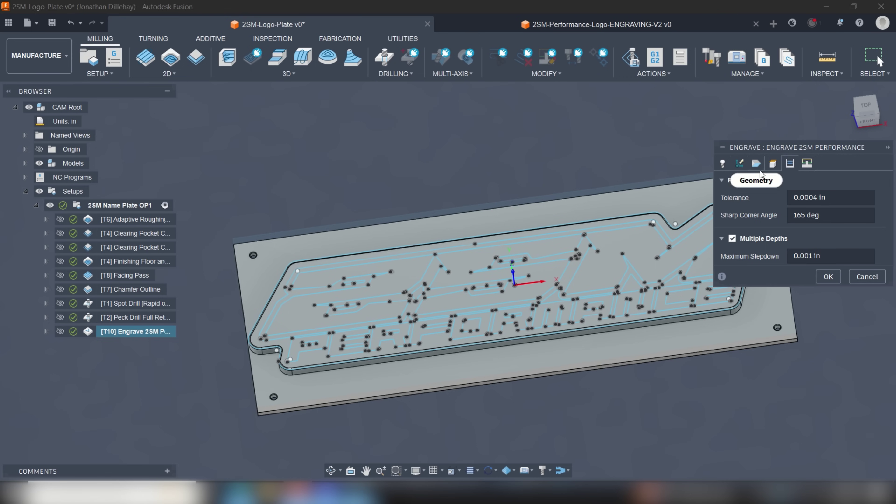
pyautogui.click(772, 163)
pyautogui.scroll(-1, 770, 294)
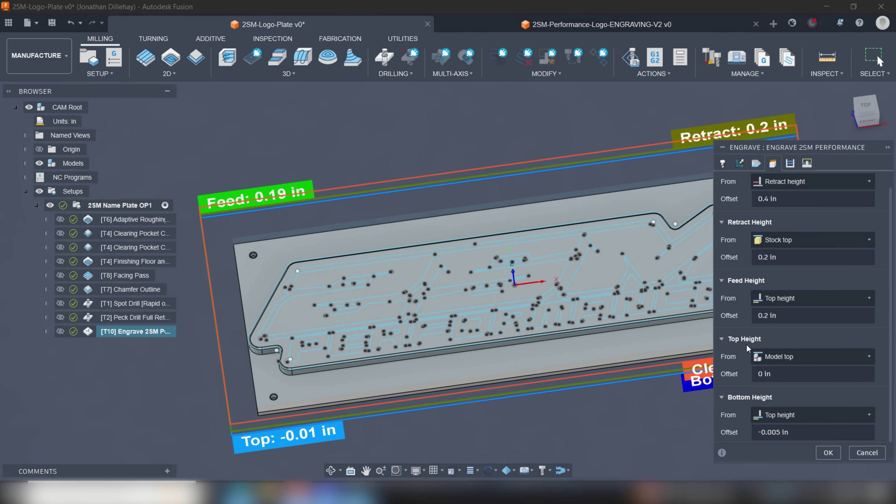
pyautogui.click(795, 415)
pyautogui.click(792, 436)
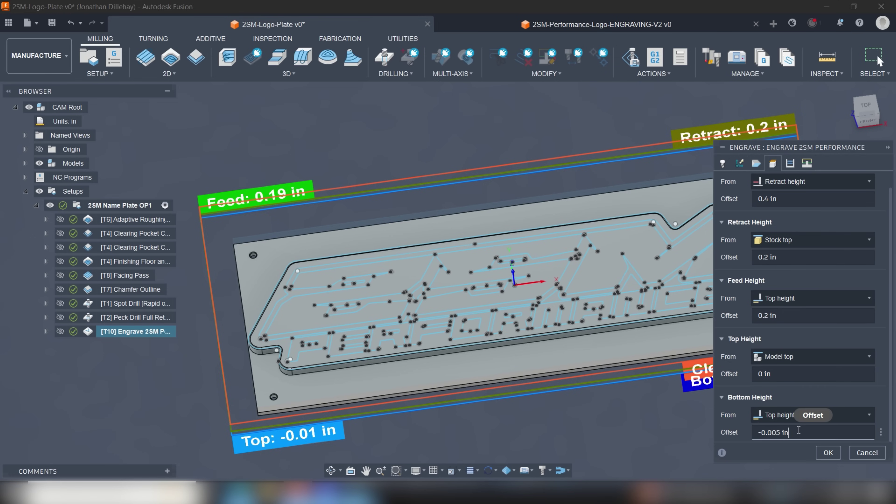
pyautogui.moveTo(790, 432); pyautogui.dragTo(746, 431)
pyautogui.click(829, 427)
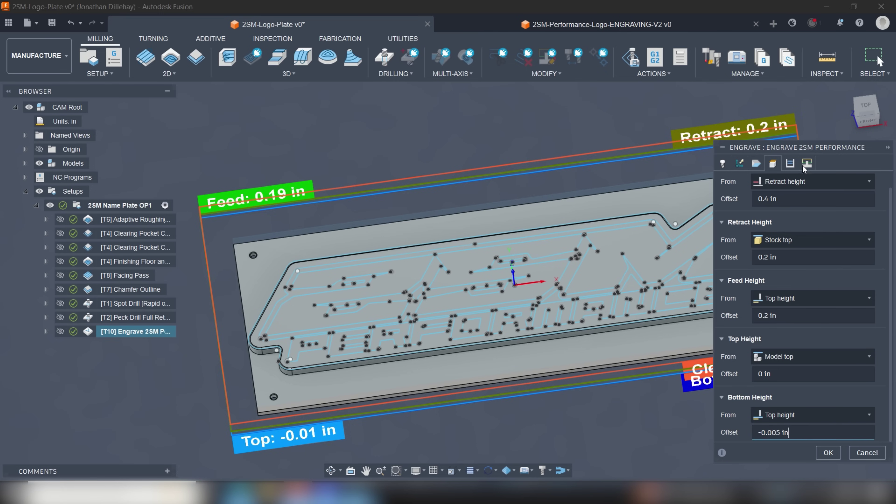
pyautogui.click(790, 164)
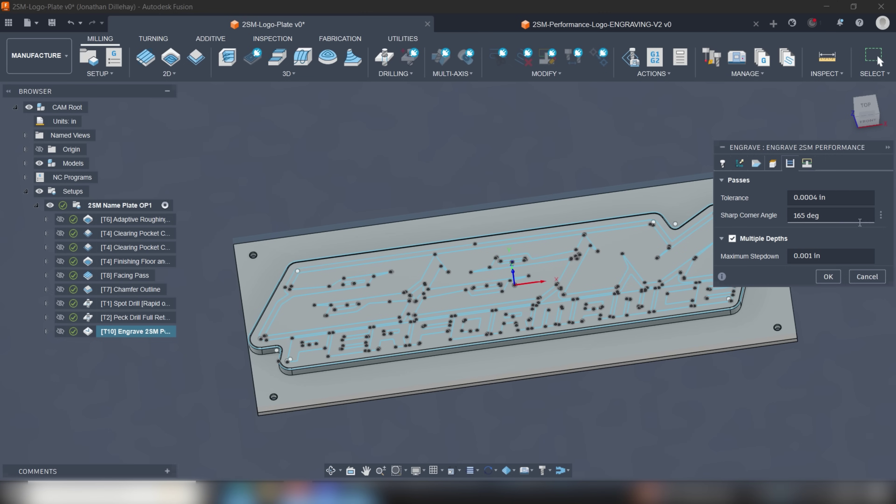
pyautogui.click(734, 239)
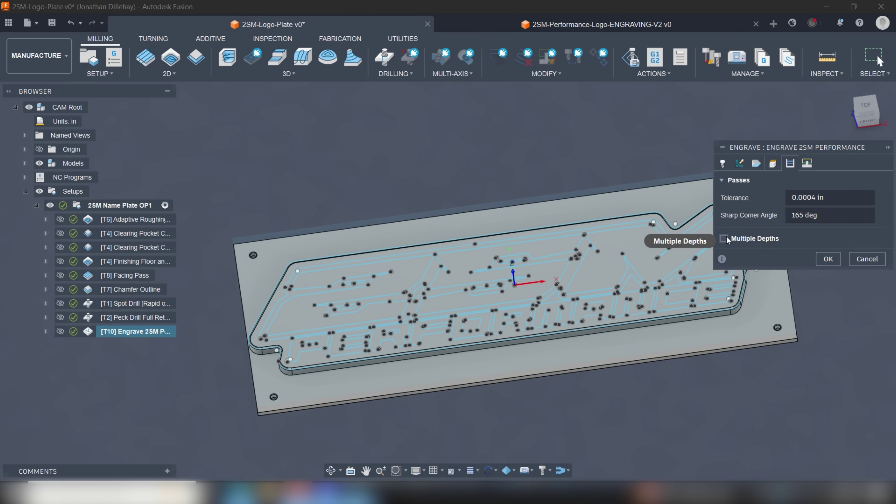
pyautogui.click(732, 239)
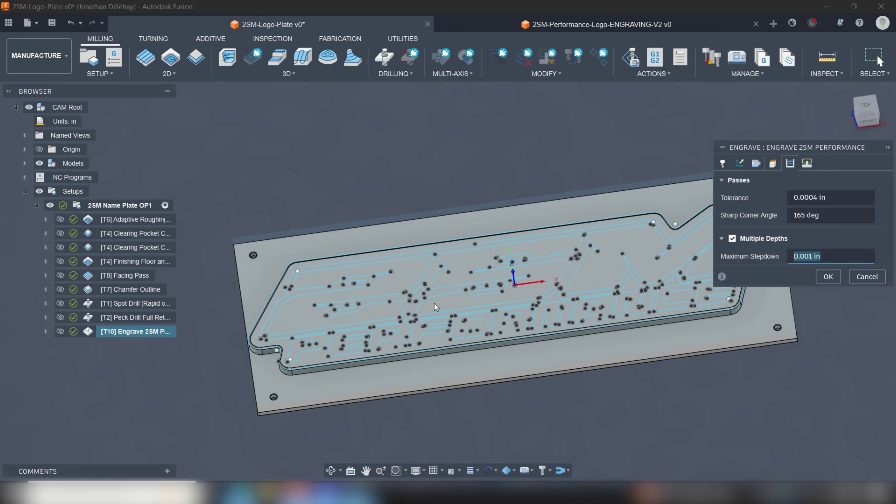
pyautogui.scroll(2, 429, 299)
pyautogui.scroll(2, 464, 294)
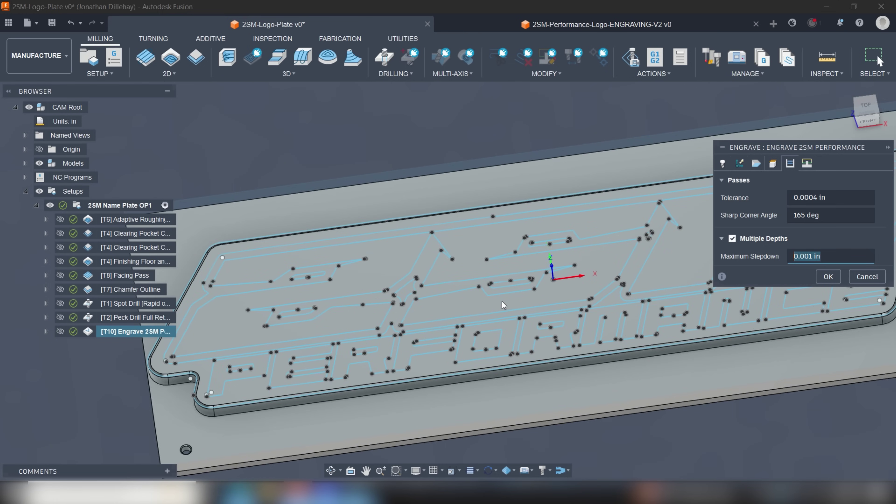
pyautogui.scroll(-2, 566, 274)
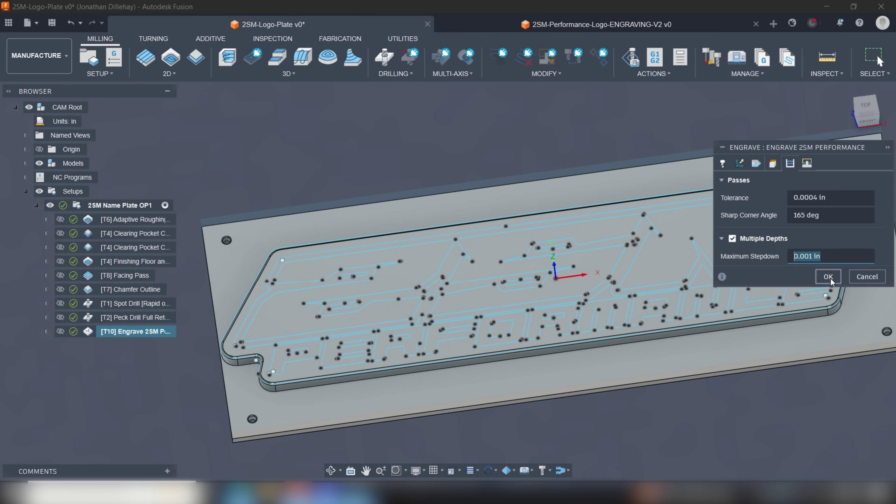